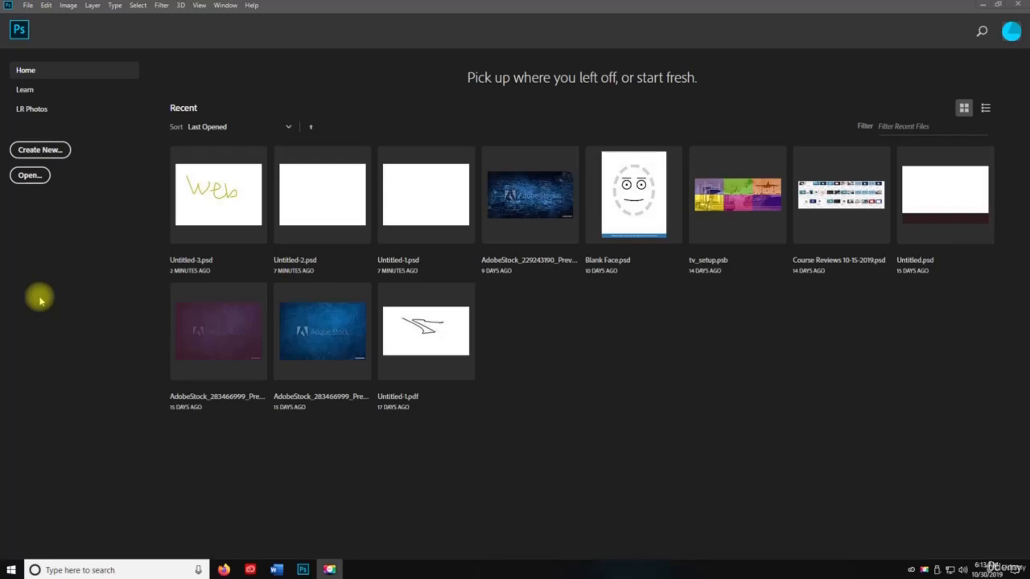
Create a new document named Untitled-4 with the default Photoshop size and a white background.
key("ctrl+n")
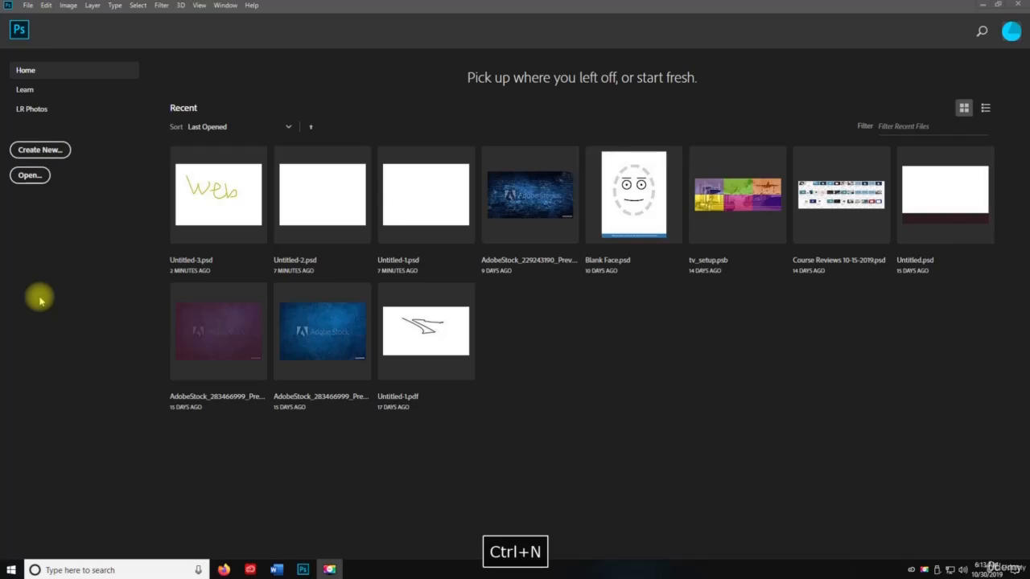
key("space")
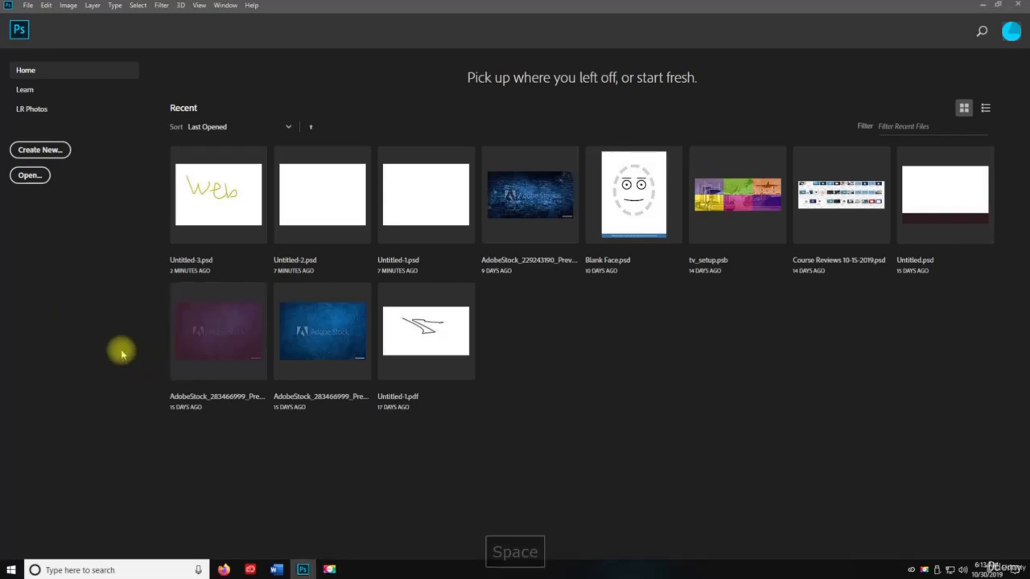
key("ctrl+n")
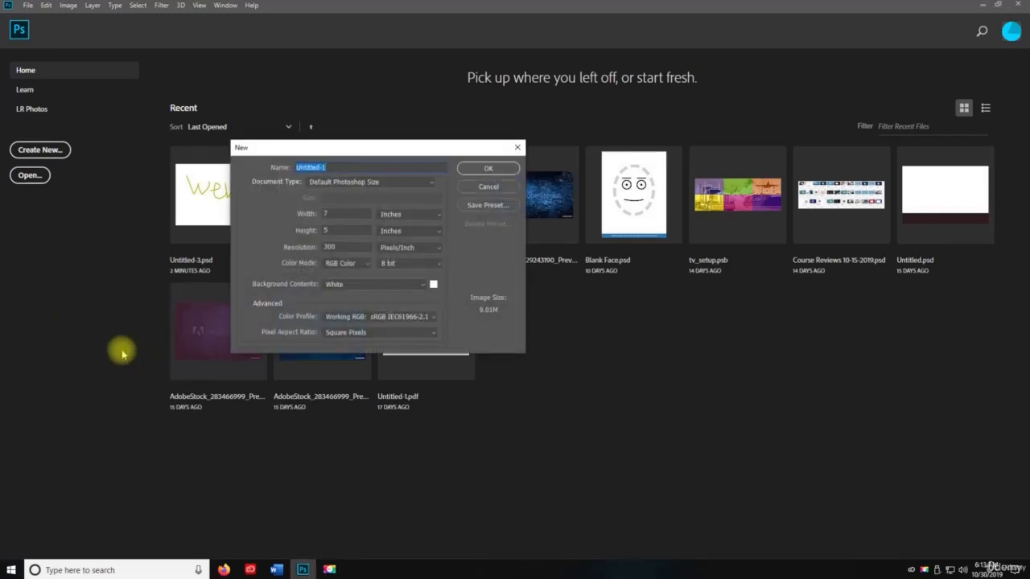
left_click(375, 167)
key("BackSpace")
type("4")
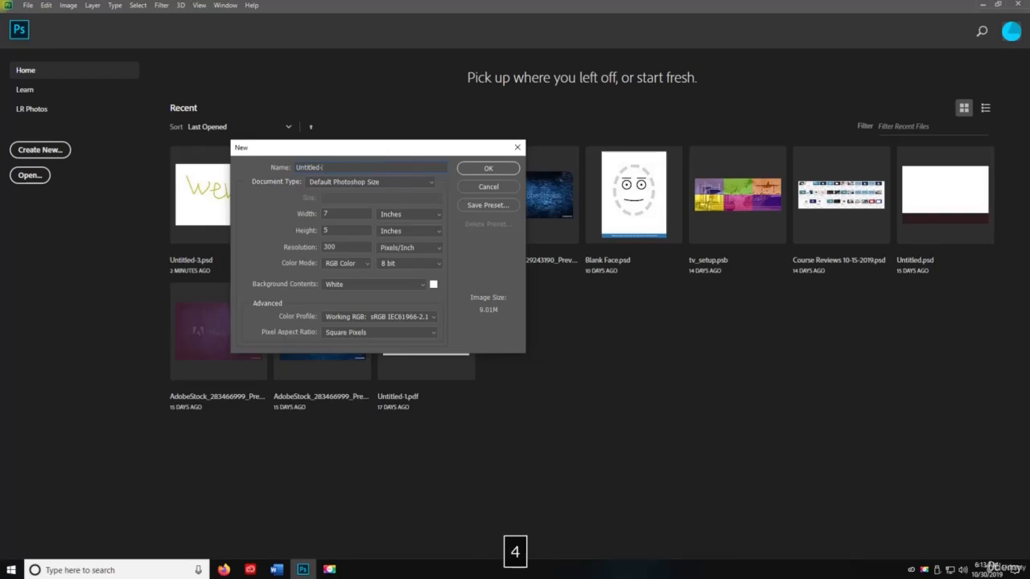
left_click(482, 168)
Save the document to the Desktop as a Photoshop file named Untitled-4.
key("ctrl")
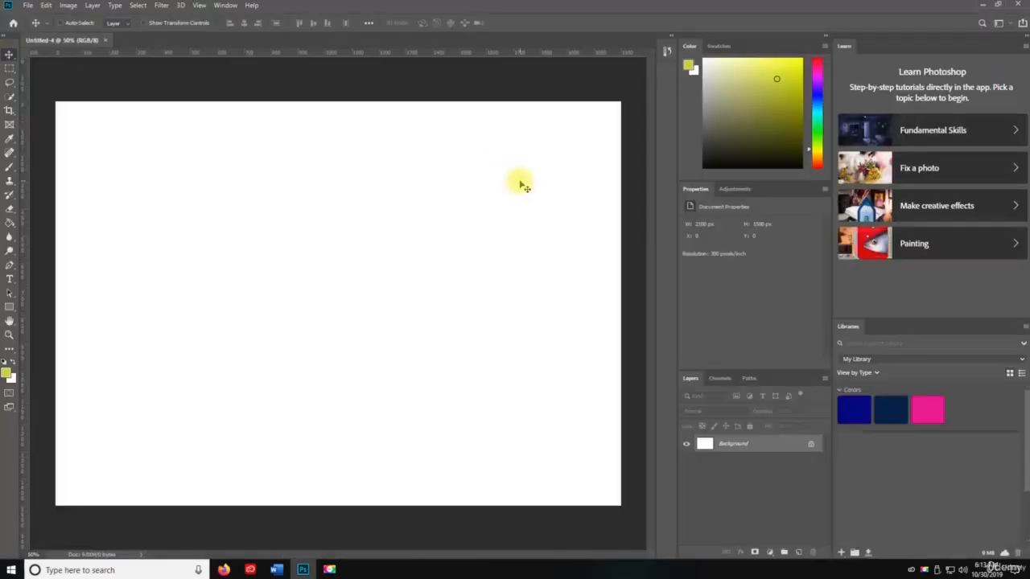
key("ctrl+shift+s")
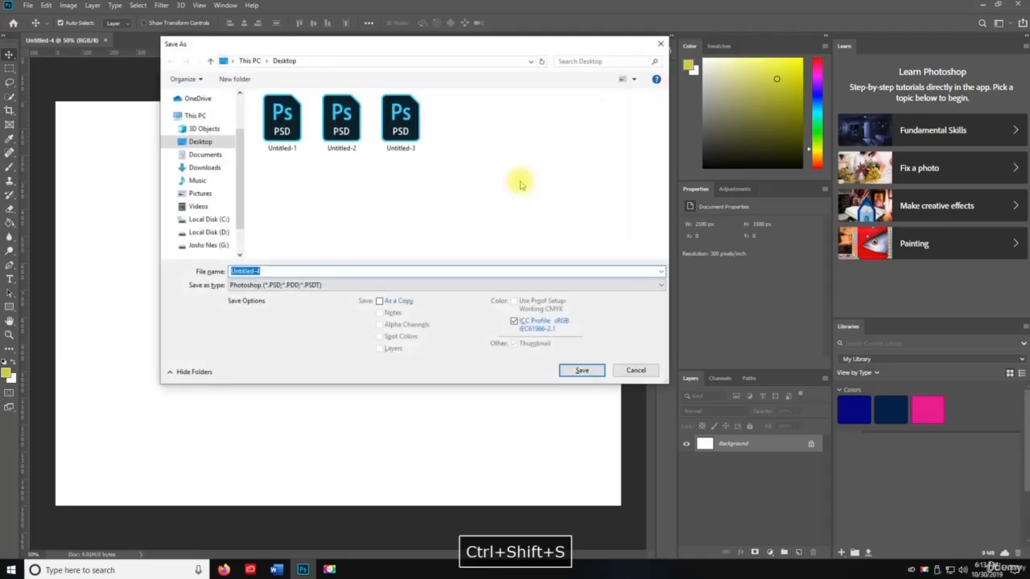
left_click(591, 370)
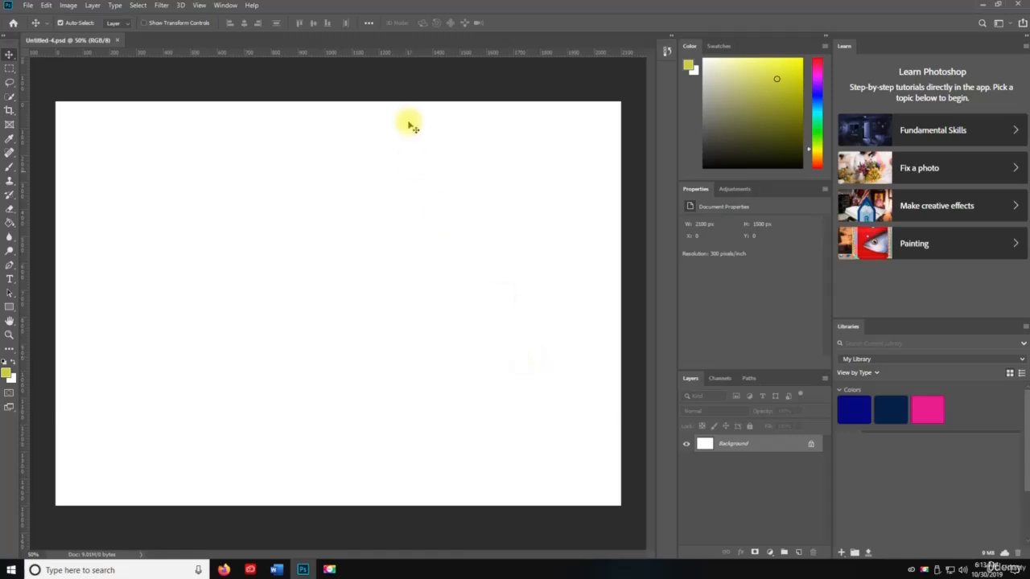
left_click(46, 6)
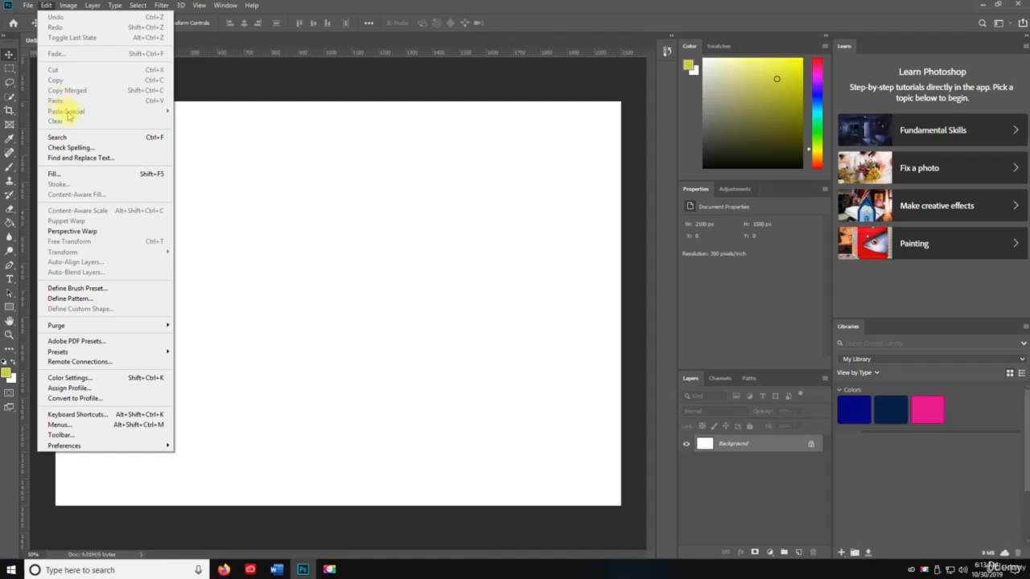
left_click(48, 13)
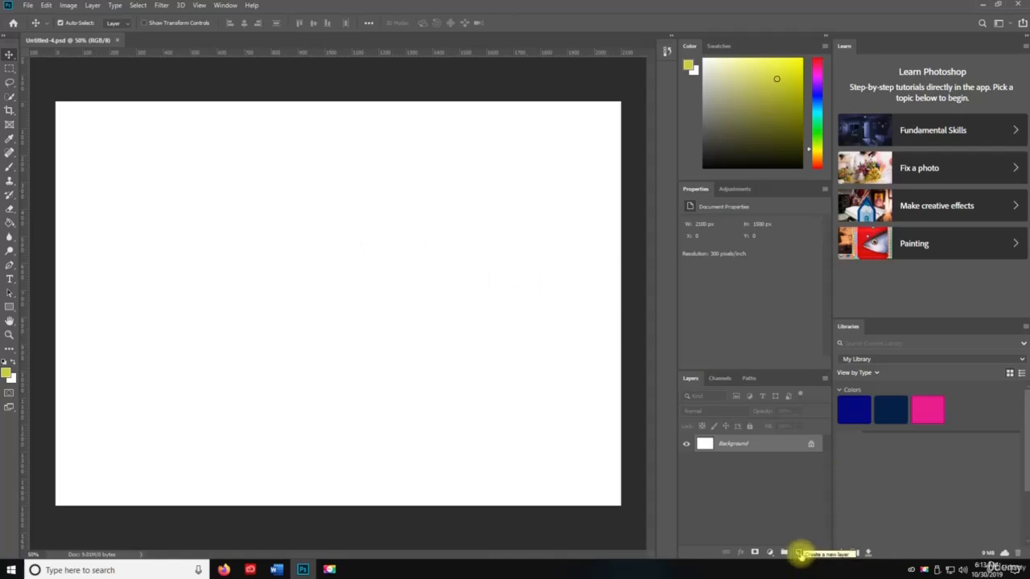
Add a new layer and paint a freehand yellow-green zigzag across the canvas's upper half with the Brush tool.
left_click(799, 553)
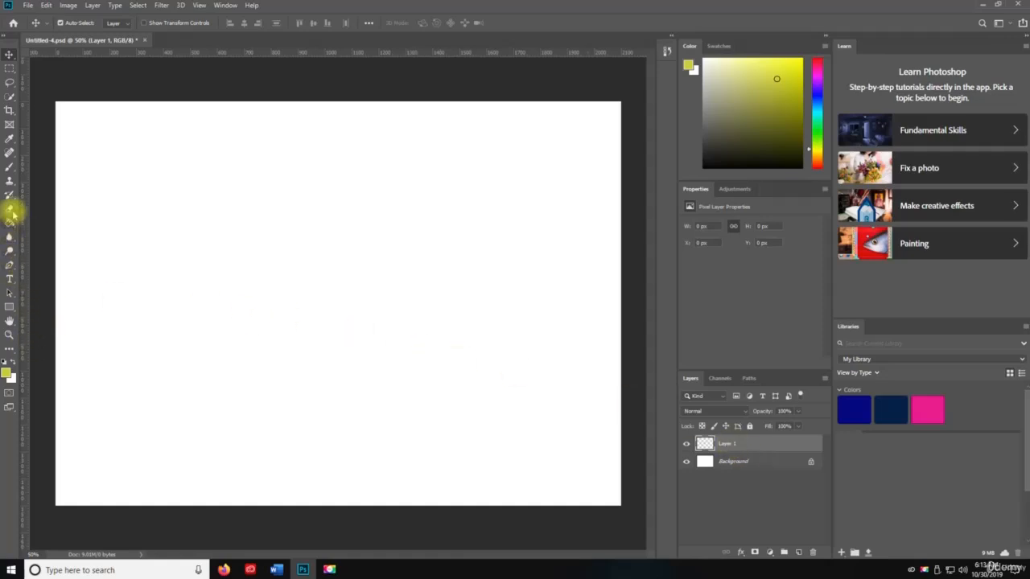
left_click(10, 166)
mouse_move(146, 154)
left_mouse_down()
mouse_move(233, 285)
mouse_move(400, 225)
mouse_move(533, 258)
mouse_move(519, 219)
left_mouse_up()
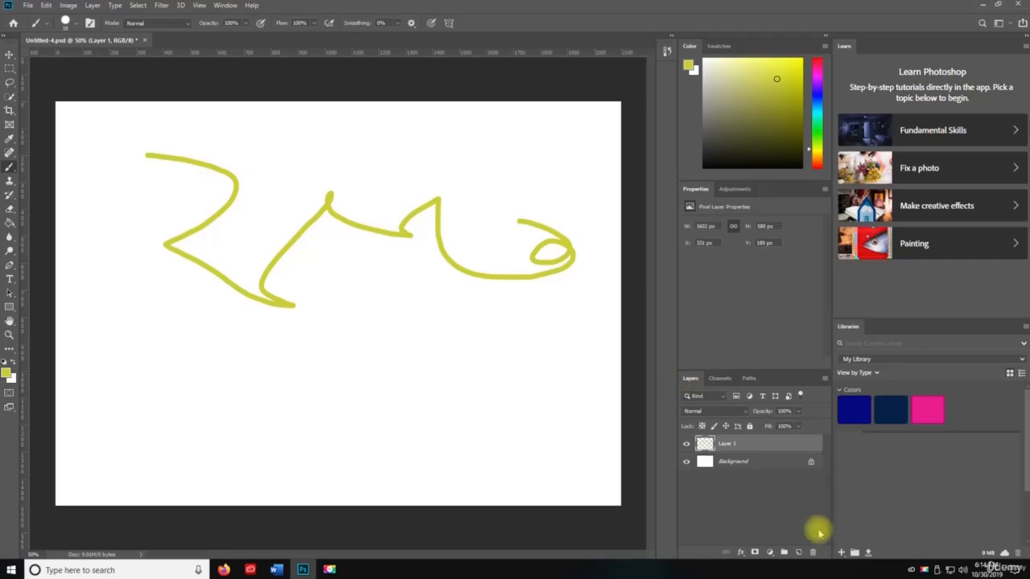
Add a second layer, reset the colors to default, and brush a black freehand line across the canvas's lower half.
left_click(797, 553)
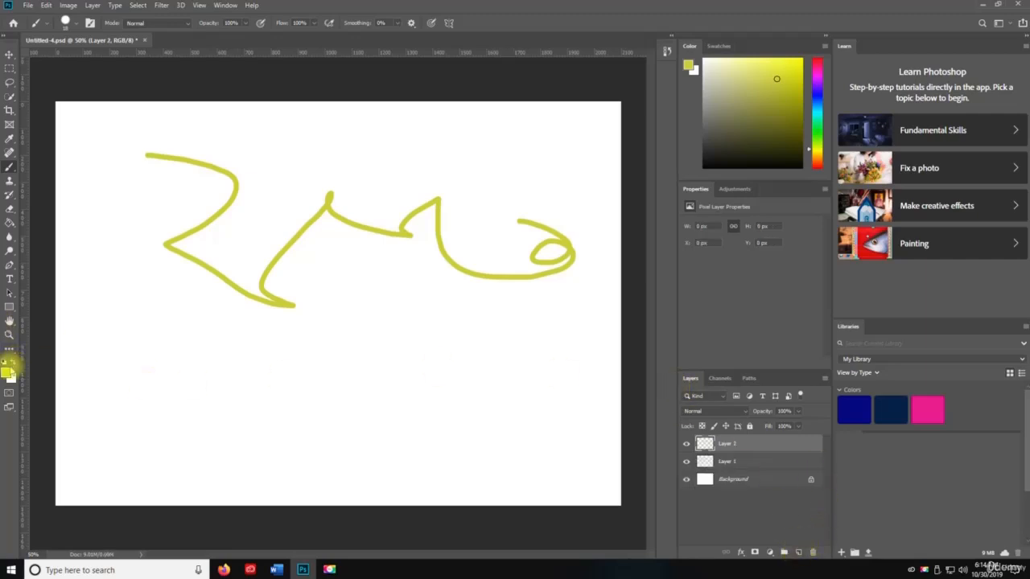
left_click(5, 363)
mouse_move(288, 385)
left_mouse_down()
mouse_move(485, 338)
mouse_move(466, 398)
mouse_move(535, 450)
left_mouse_up()
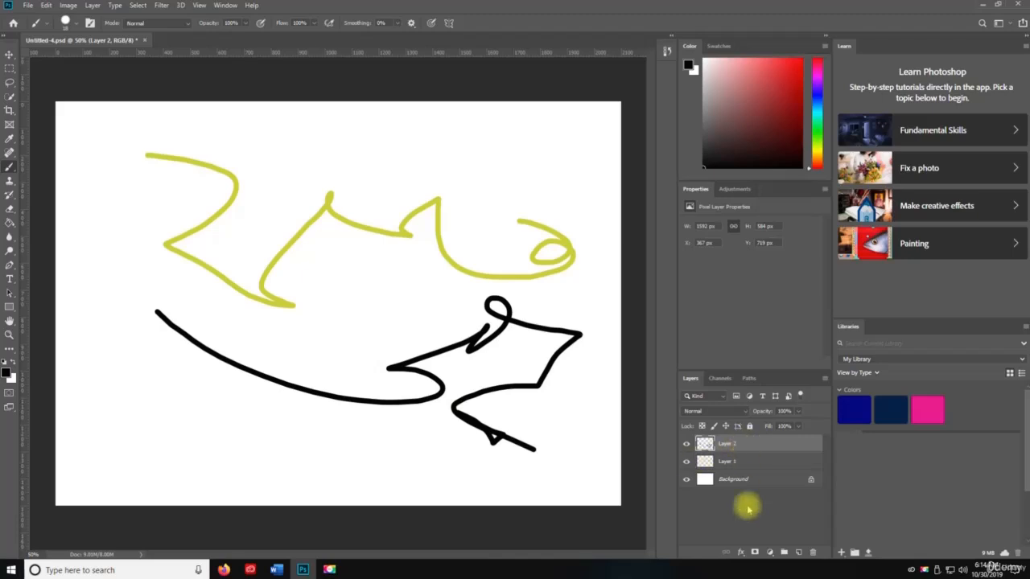
Add a third layer, set the foreground color to red, and brush a looping scribble over the middle of the canvas.
left_click(797, 552)
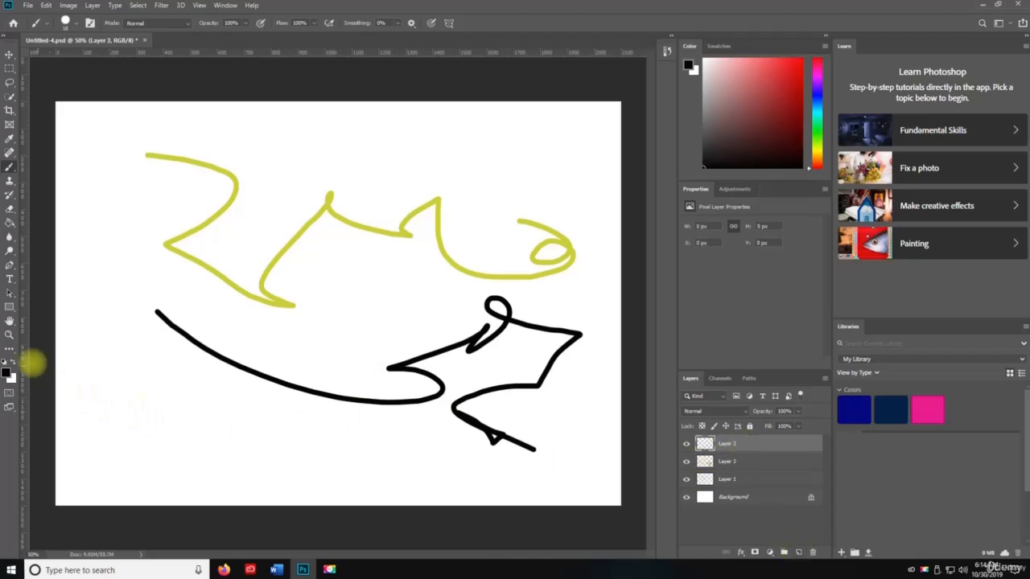
left_click(7, 369)
left_click_drag(414, 224, 493, 152)
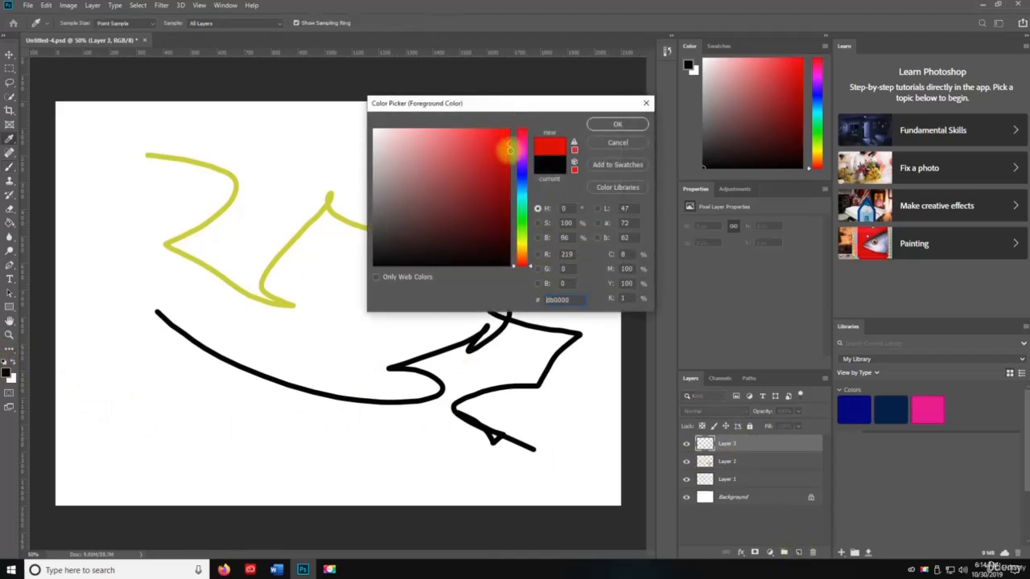
left_click(612, 123)
mouse_move(254, 279)
left_mouse_down()
mouse_move(412, 370)
mouse_move(287, 284)
mouse_move(264, 219)
mouse_move(406, 203)
mouse_move(433, 290)
mouse_move(468, 326)
mouse_move(323, 306)
mouse_move(469, 334)
left_mouse_up()
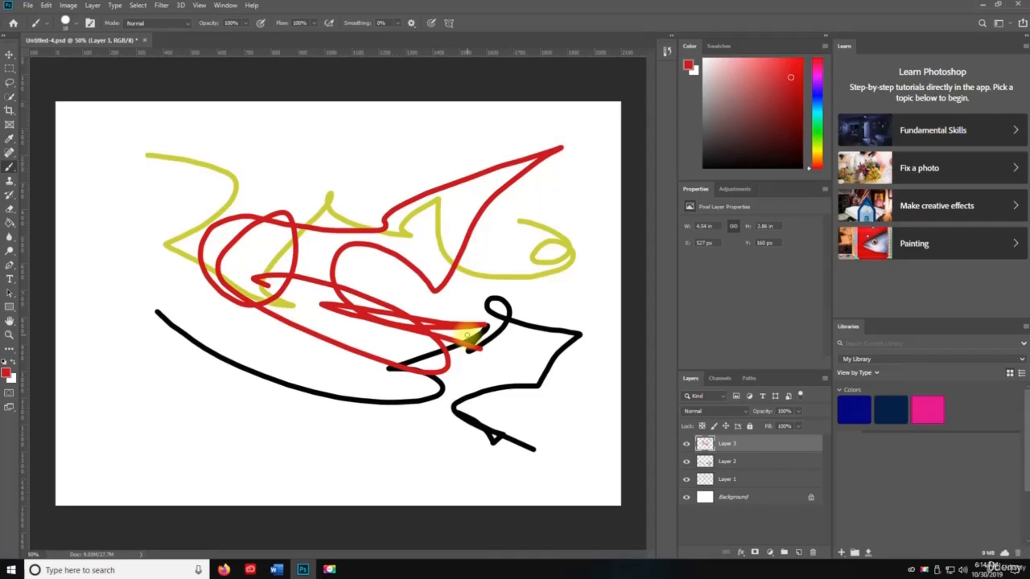
Undo and redo the red brush stroke, then toggle the last state and redo the stroke again.
key("ctrl+z")
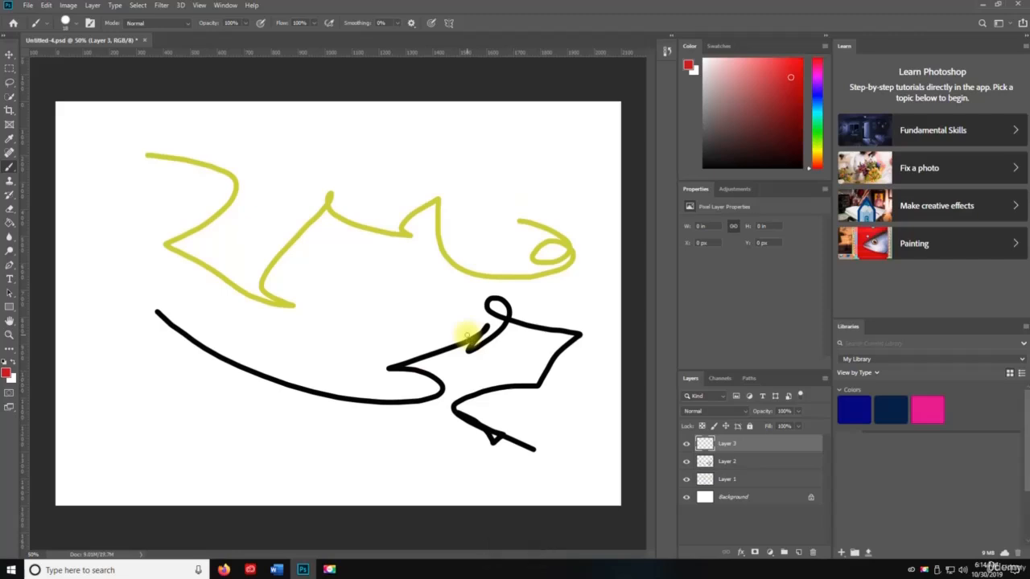
left_click(46, 6)
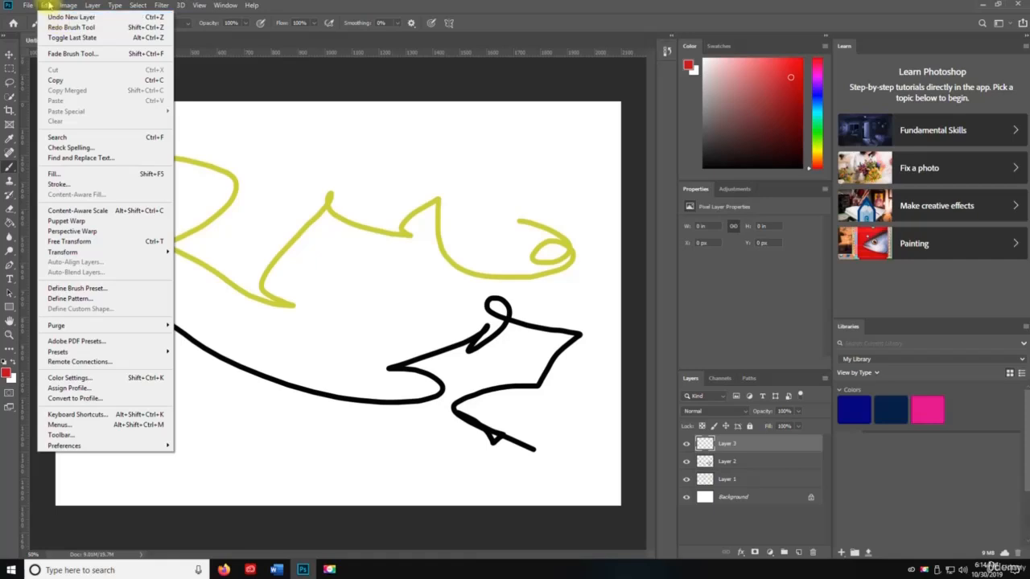
left_click(61, 26)
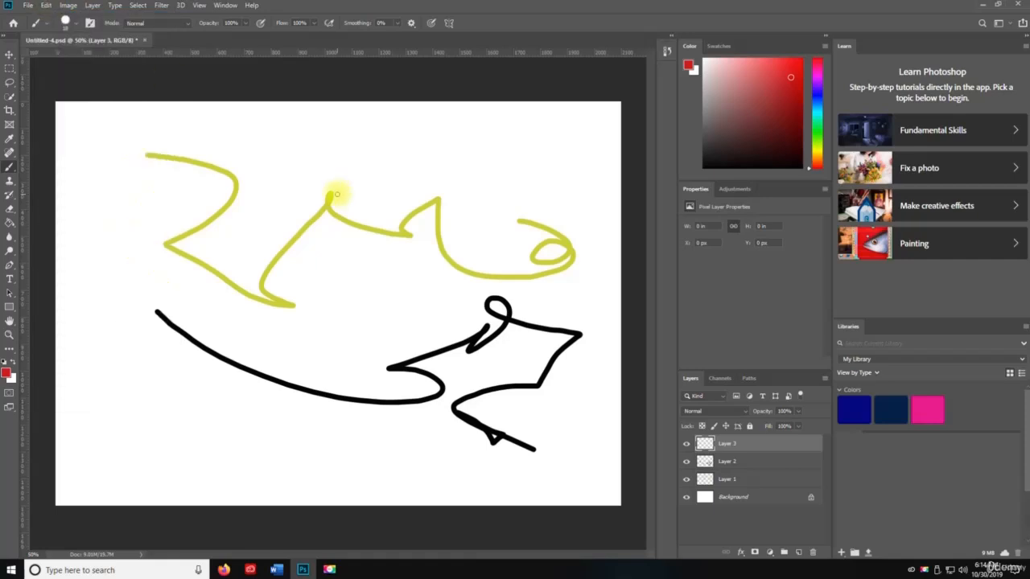
key("ctrl+shift+z")
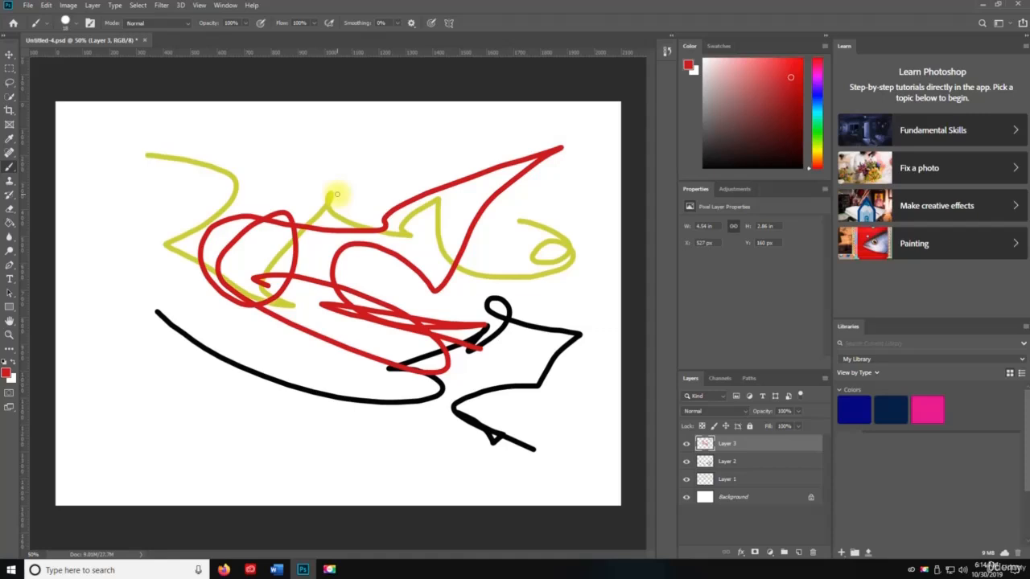
key("ctrl+alt+z")
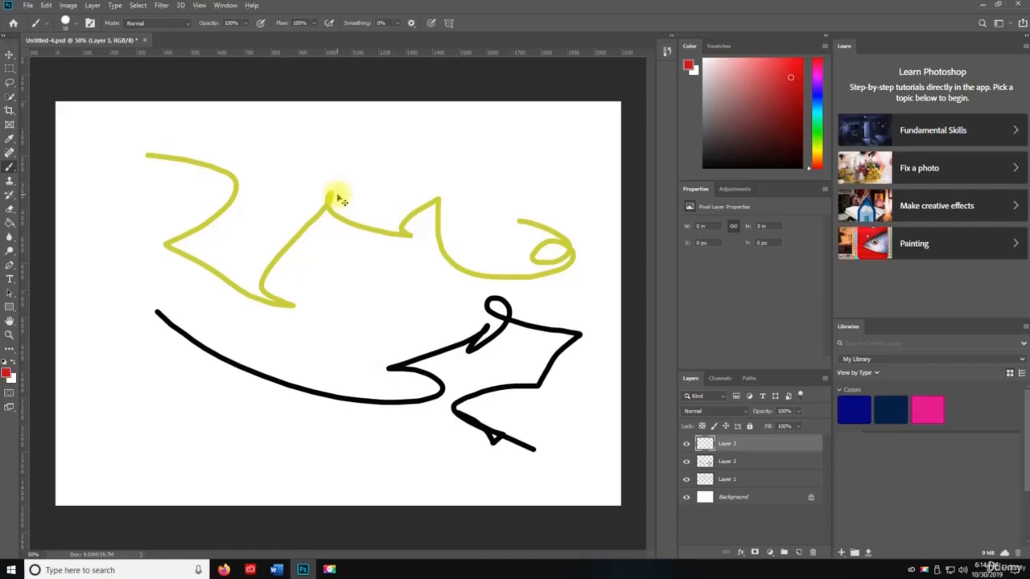
key("ctrl+shift+z")
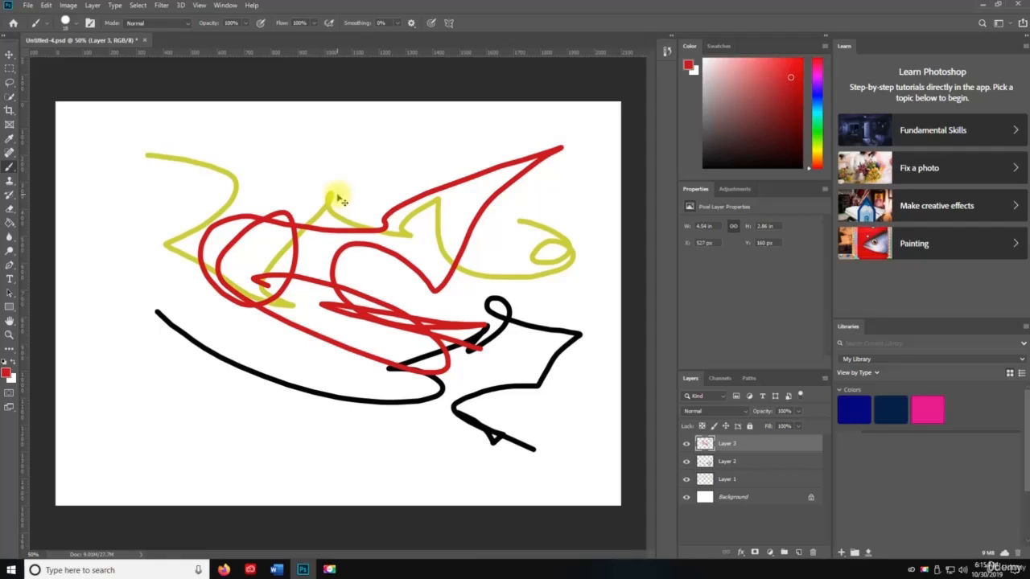
Try fading the red brush stroke to 59% opacity in Color Dodge mode, and preview Difference mode.
key("ctrl+shift+f")
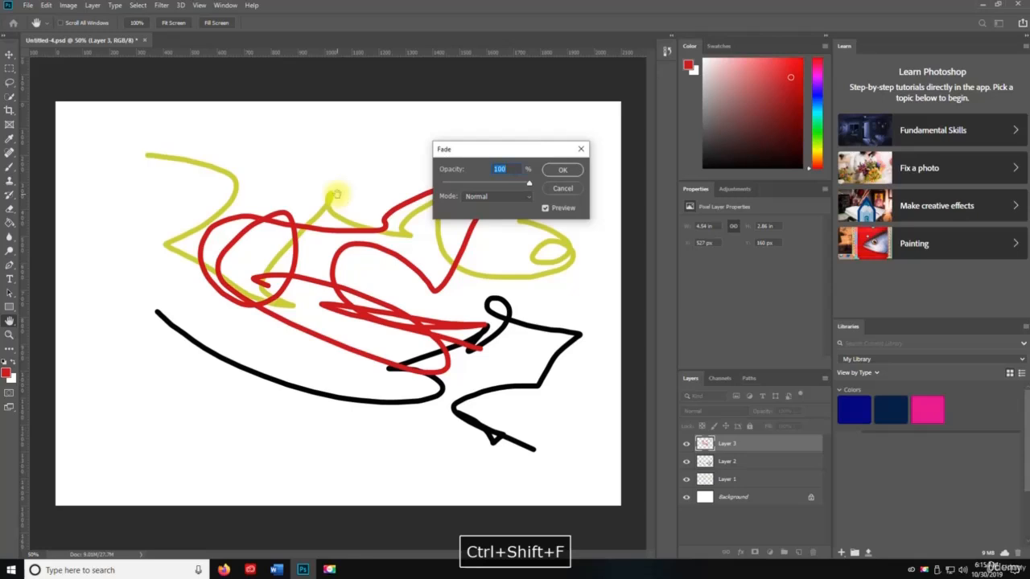
left_click(481, 196)
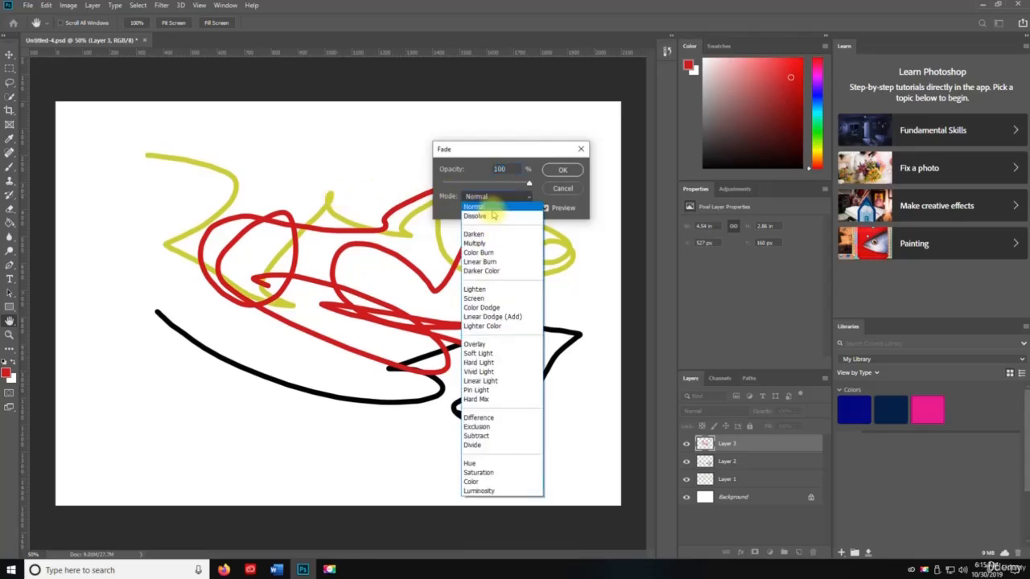
left_click(487, 308)
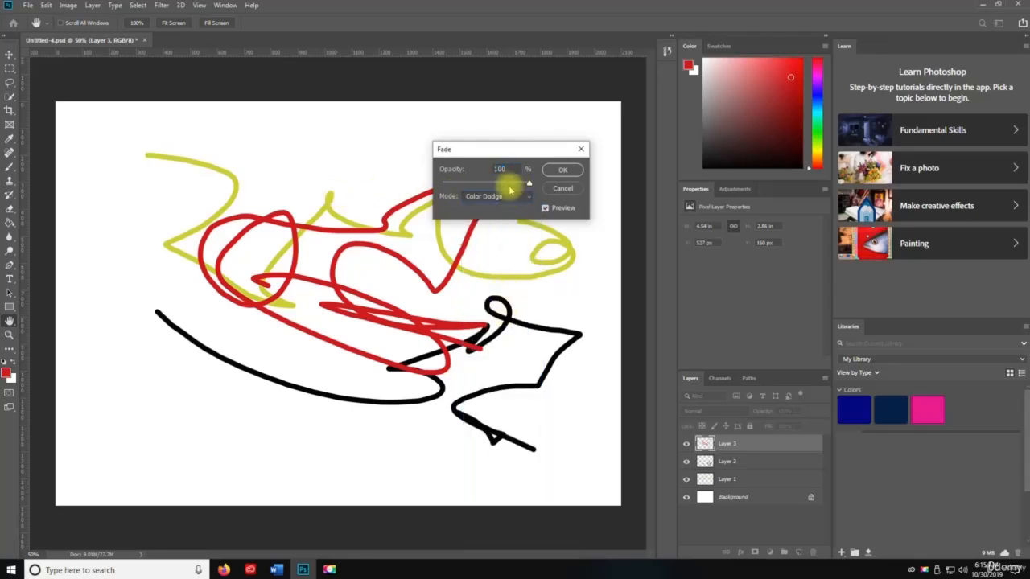
mouse_move(522, 184)
left_mouse_down()
mouse_move(413, 184)
mouse_move(531, 184)
left_mouse_up()
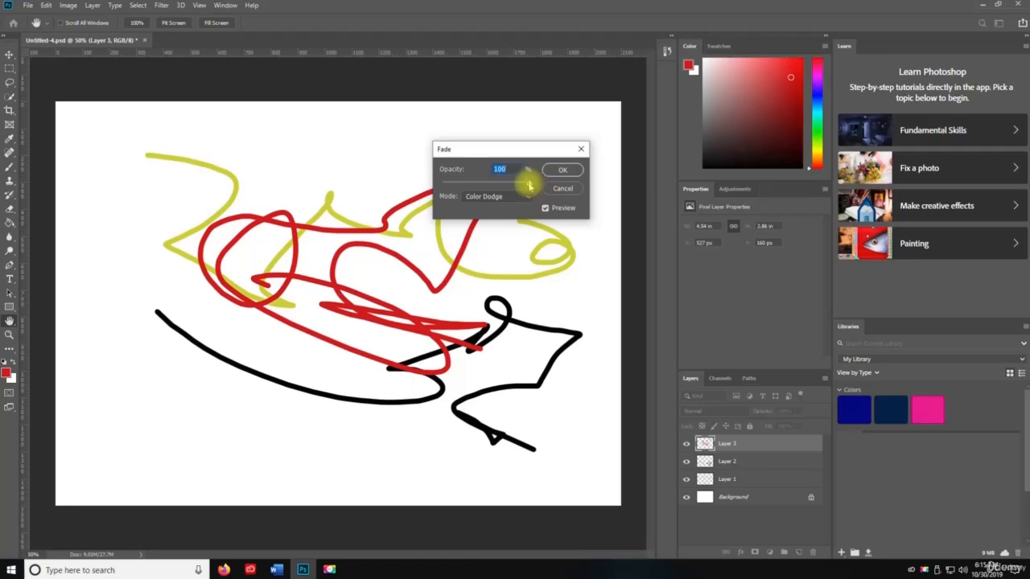
left_click_drag(528, 185, 494, 185)
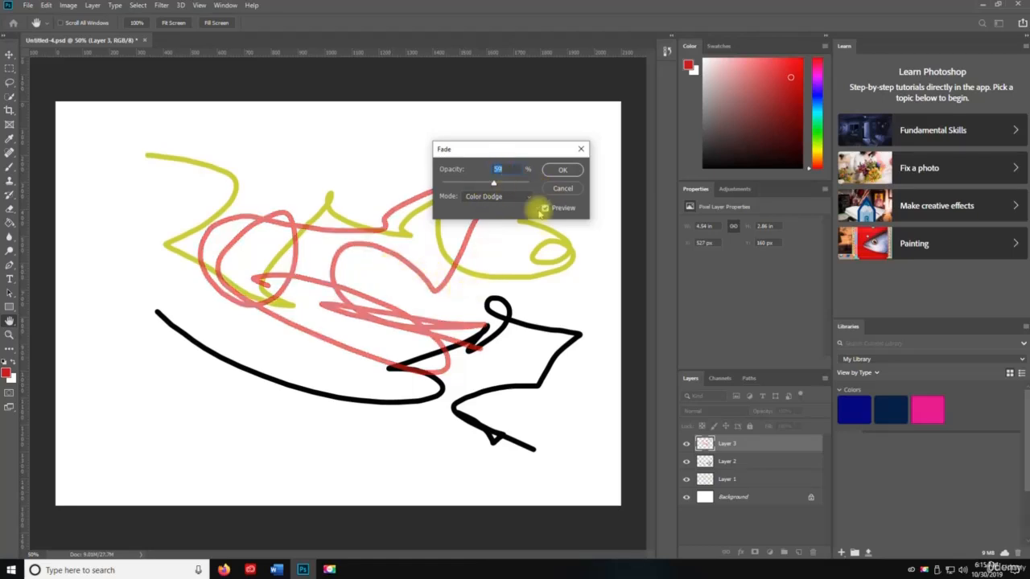
left_click(493, 197)
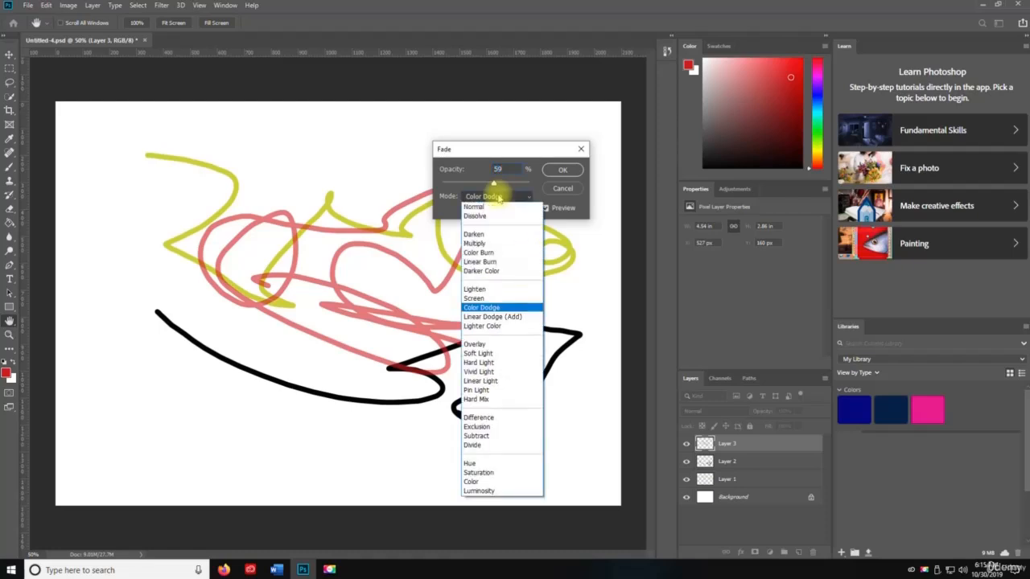
left_click(507, 417)
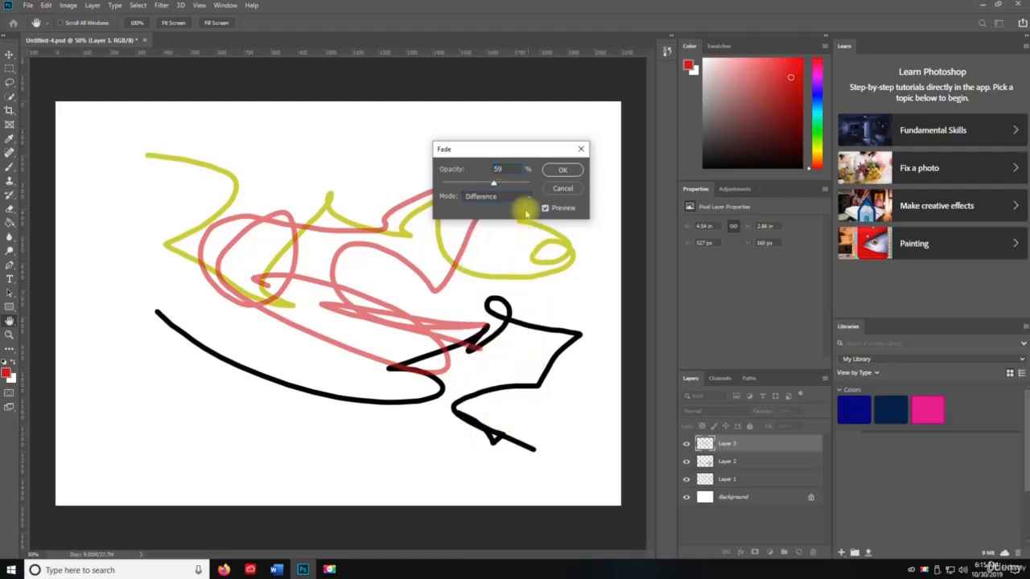
Fade the red brush stroke to 72% opacity in Color Burn mode, then undo the fade.
left_click(505, 201)
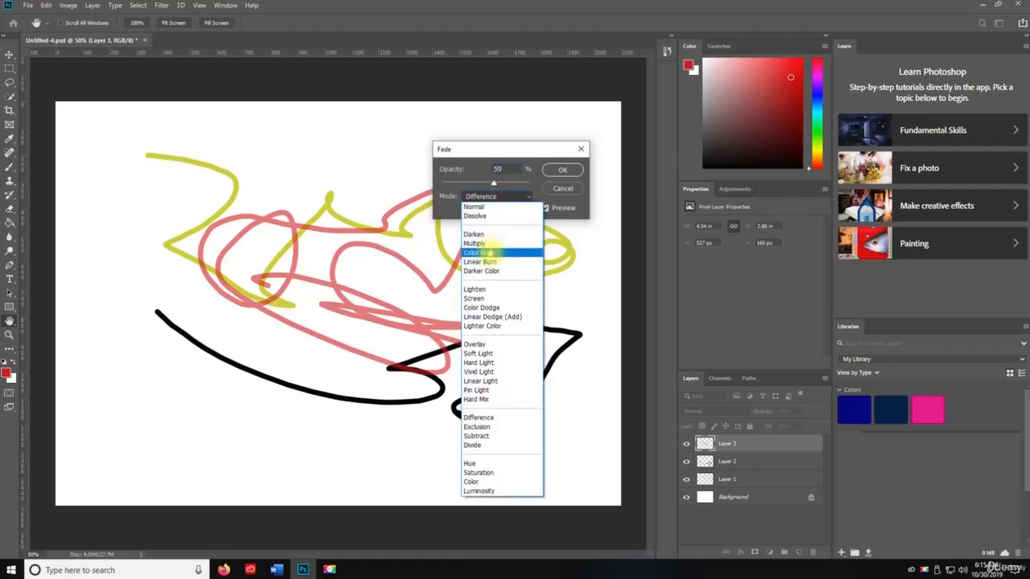
left_click(487, 253)
left_click_drag(494, 183, 505, 184)
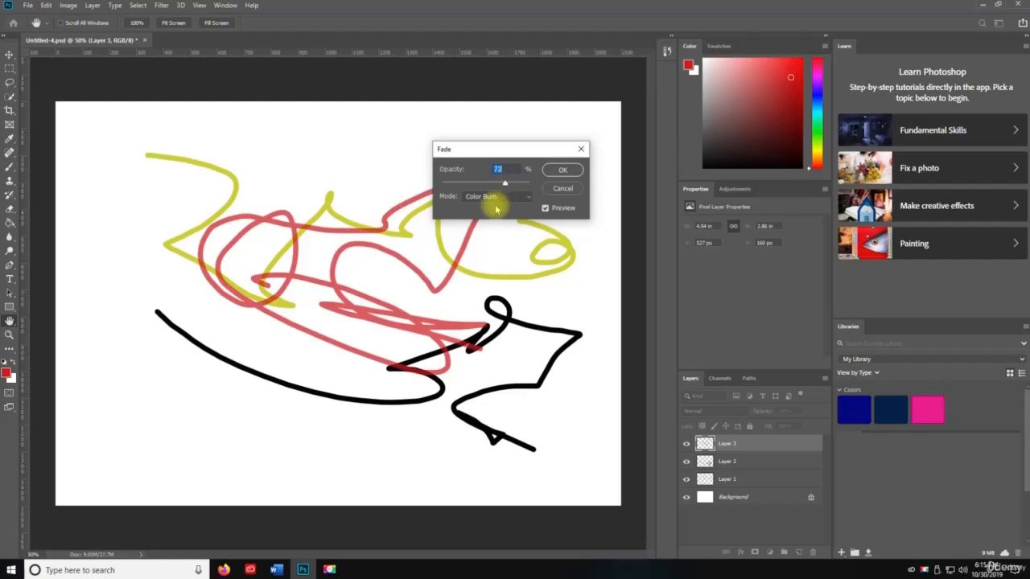
left_click(563, 171)
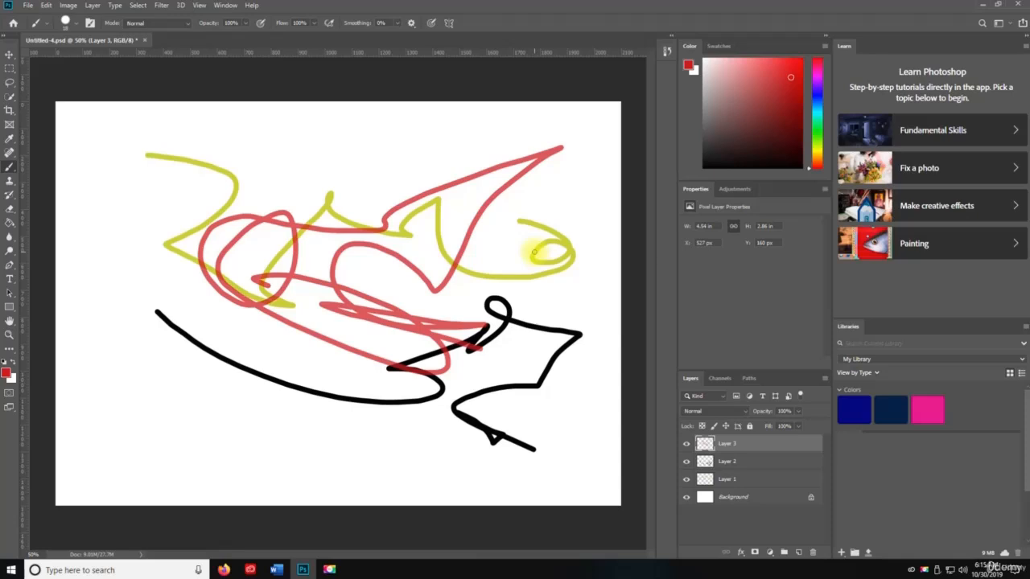
key("ctrl+z")
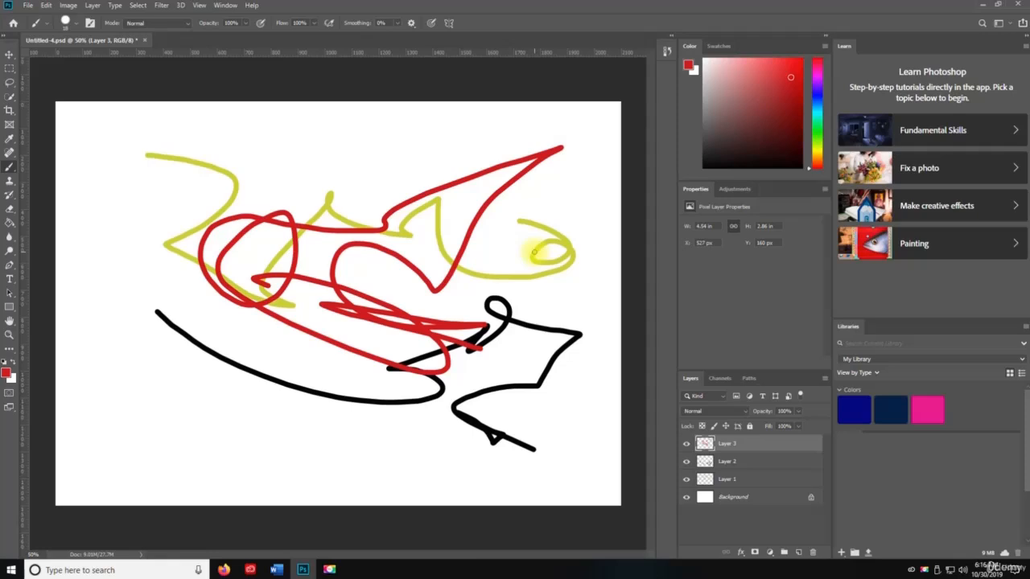
Select the entire canvas and cut the red stroke from Layer 3.
key("ctrl+x")
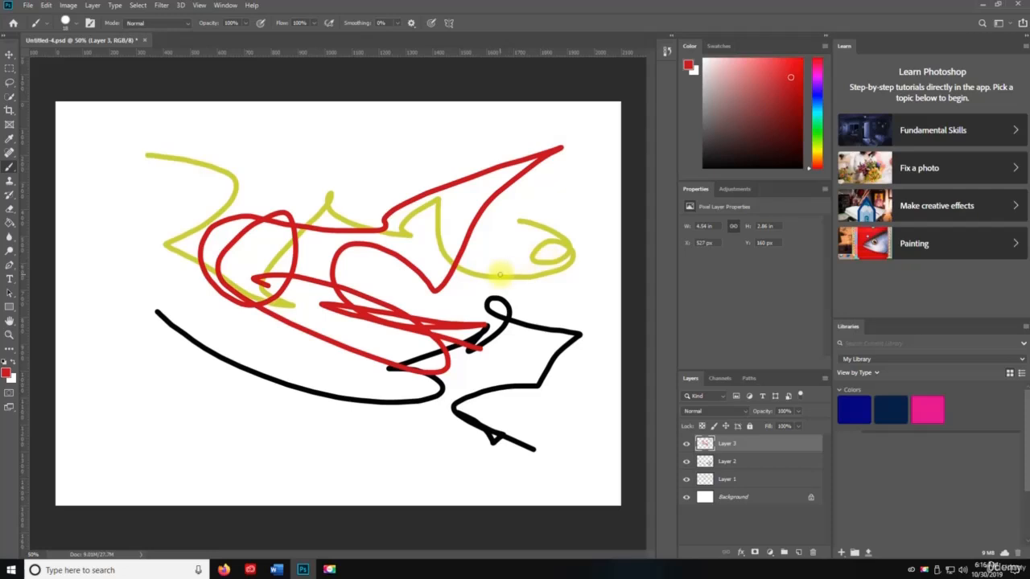
key("ctrl+a")
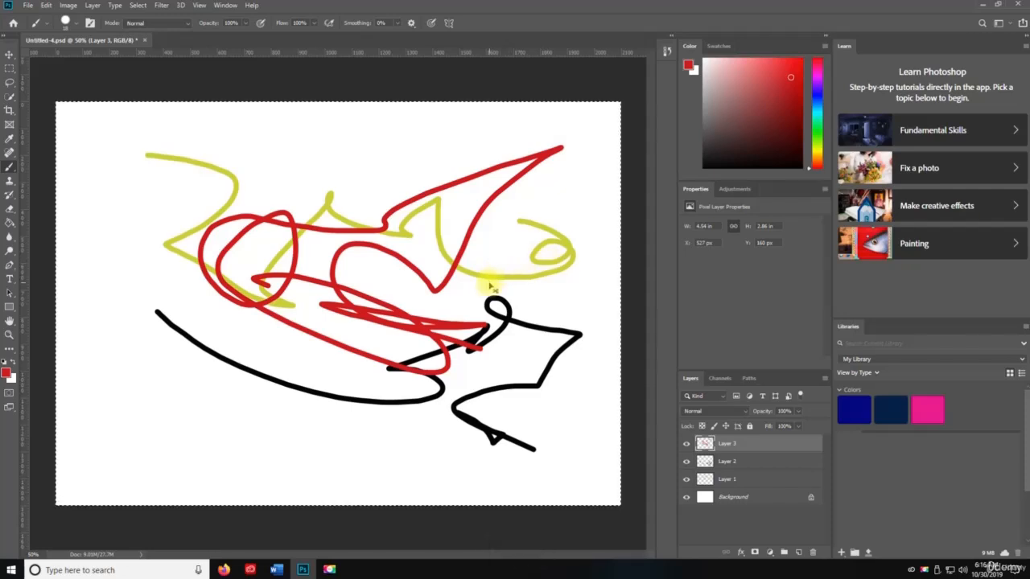
key("ctrl+x")
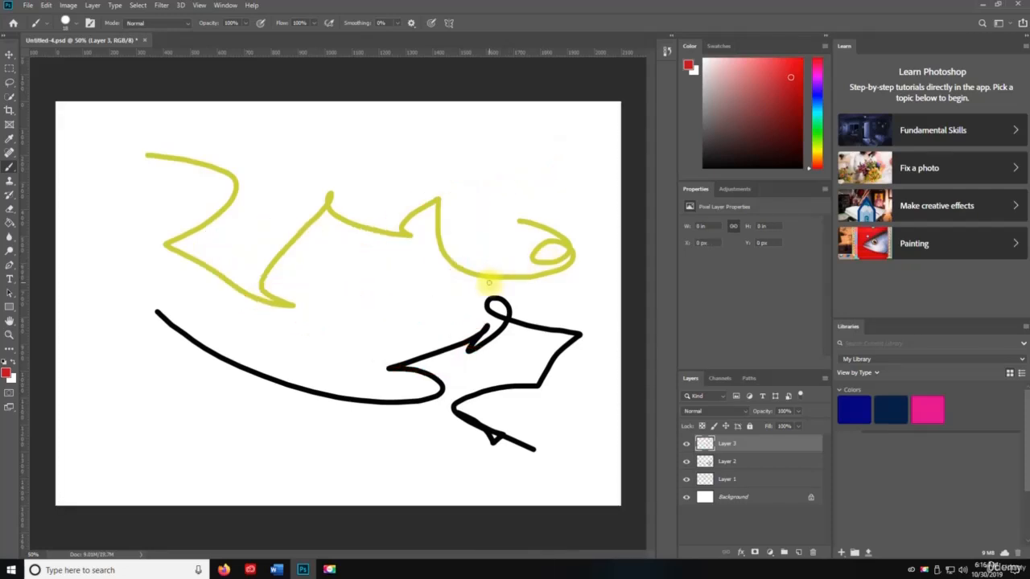
Paste the cut red stroke onto a new layer, and paste it in place on another new layer.
left_click(798, 553)
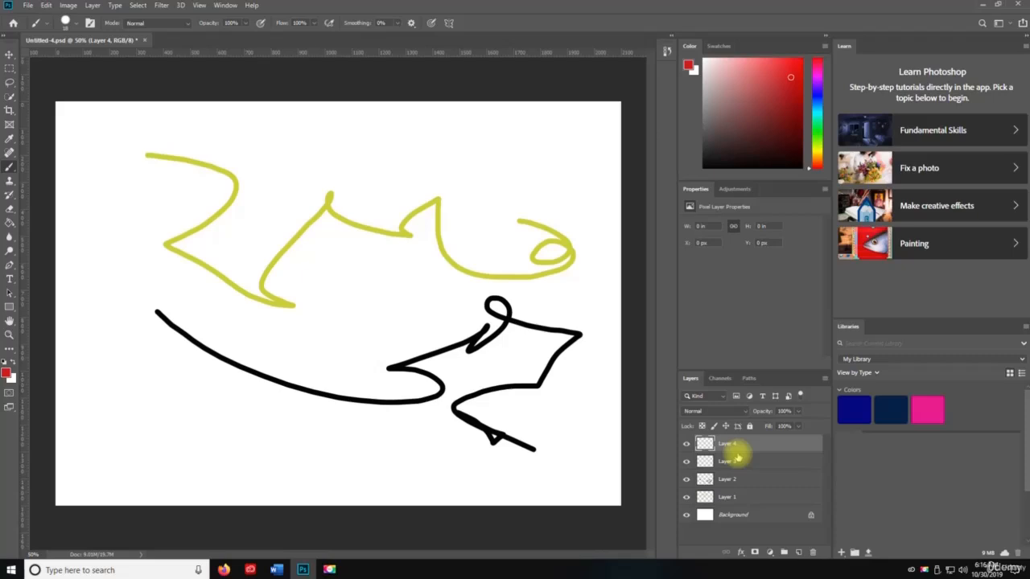
key("ctrl+v")
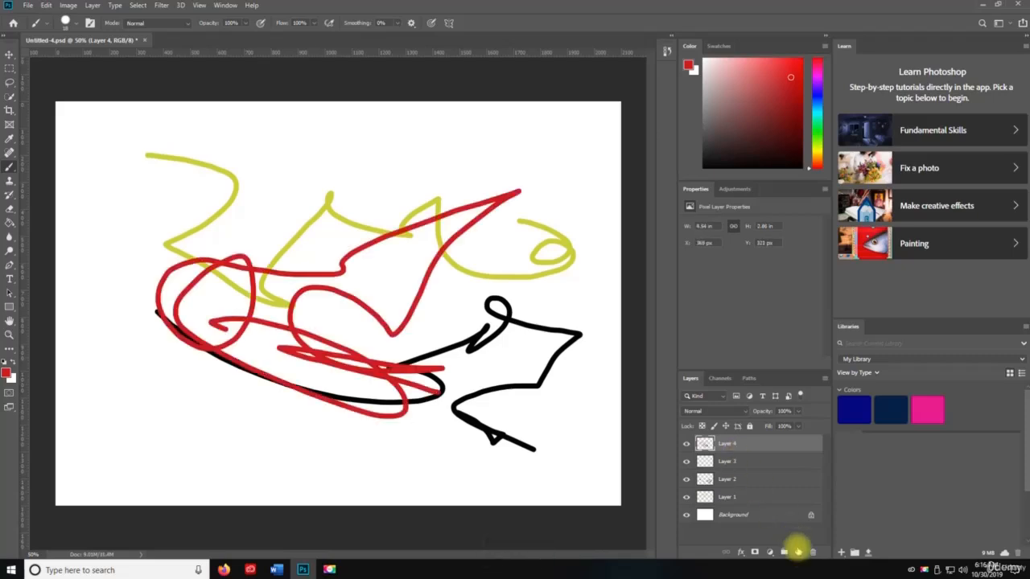
left_click(797, 552)
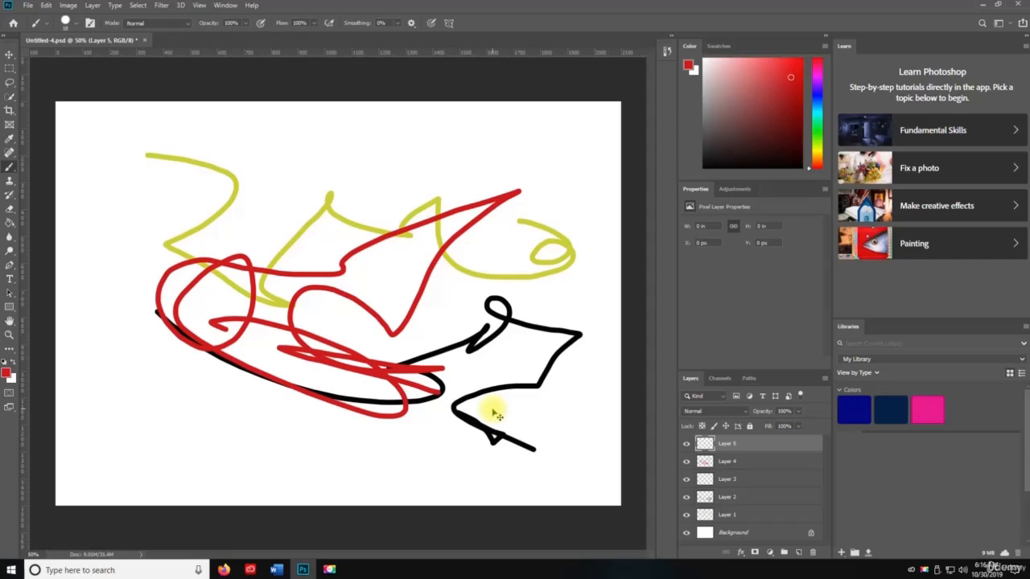
key("ctrl+shift+v")
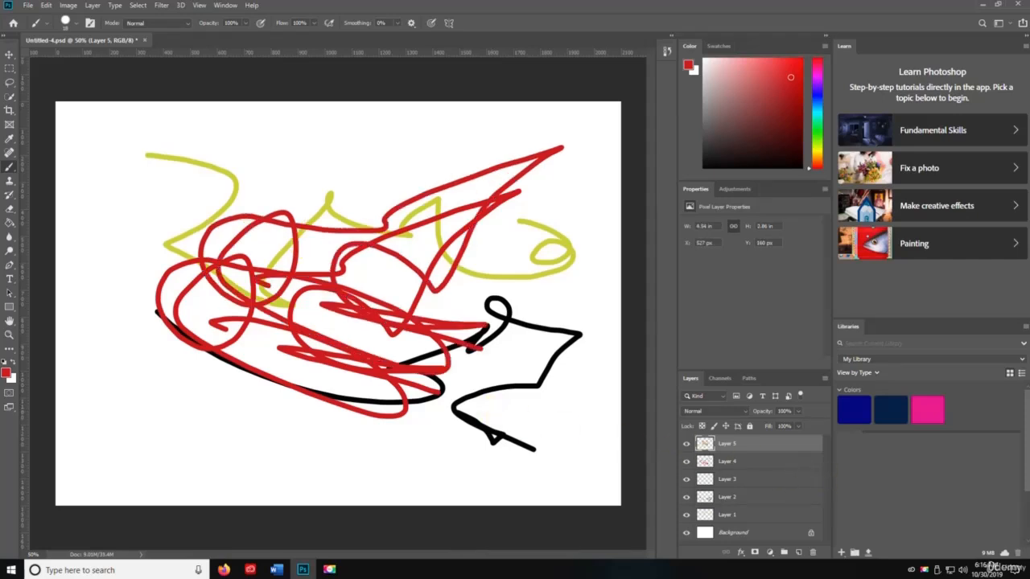
Add Layer 6, hide Layers 4 and 5, and paste the red stroke in place on the new layer.
left_click(797, 552)
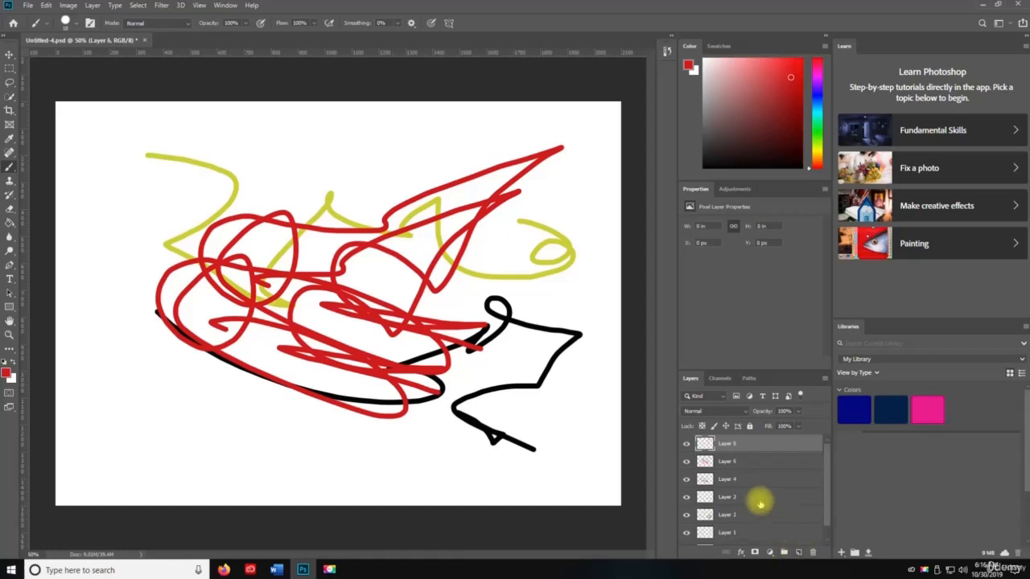
left_click(686, 462)
left_click(686, 479)
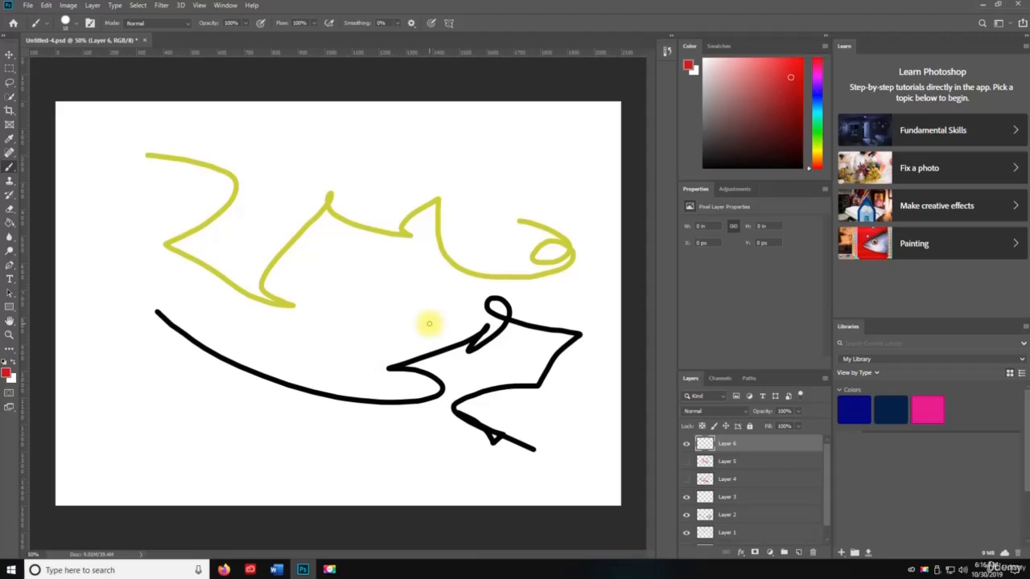
key("ctrl+shift+v")
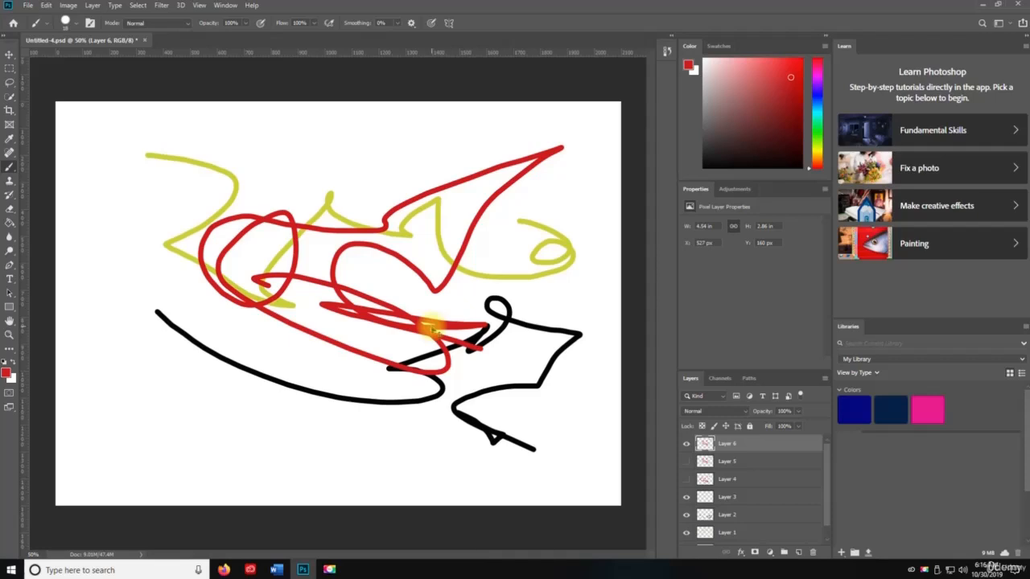
Open the built-in search and close it again.
key("ctrl+f")
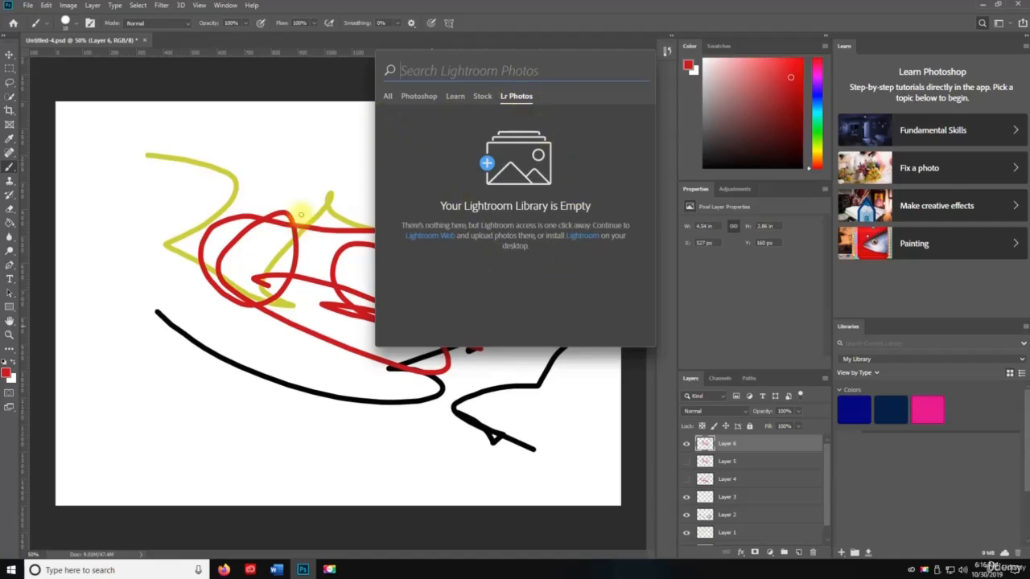
key("ctrl+f")
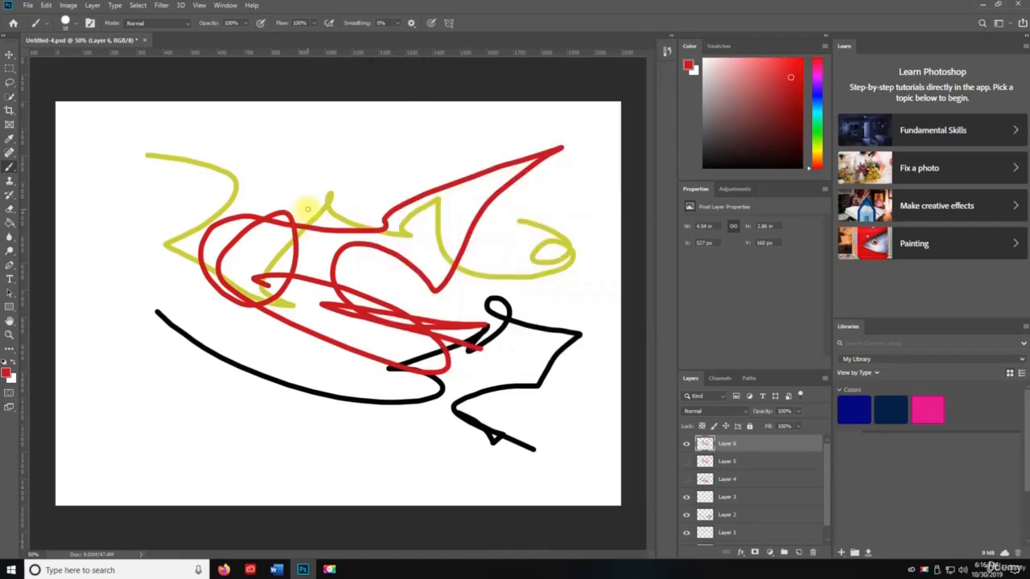
Try Content-Aware Scale on the red stroke of Layer 6, shifting it slightly down and to the left, and commit it.
key("v")
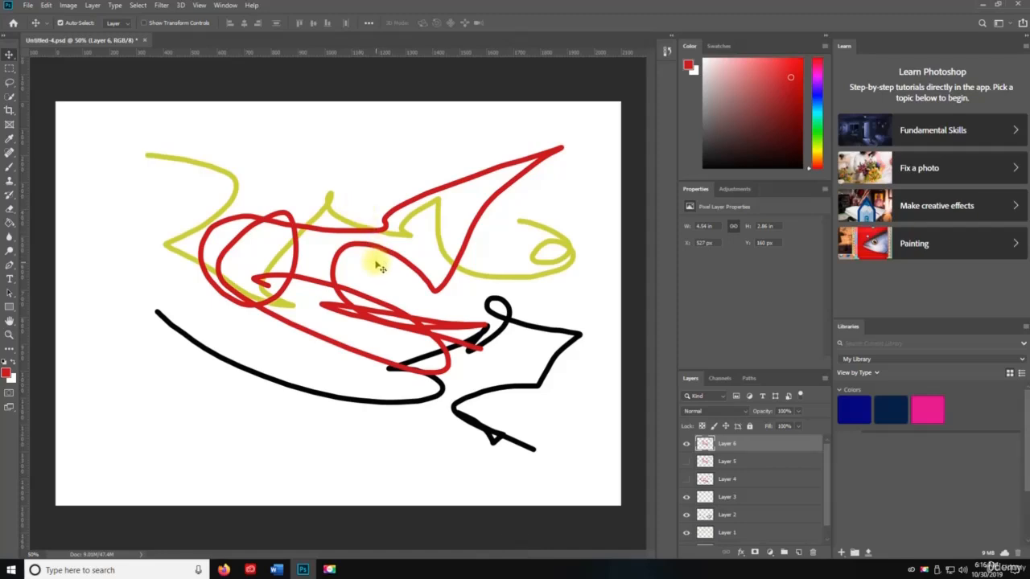
key("ctrl+alt+shift+c")
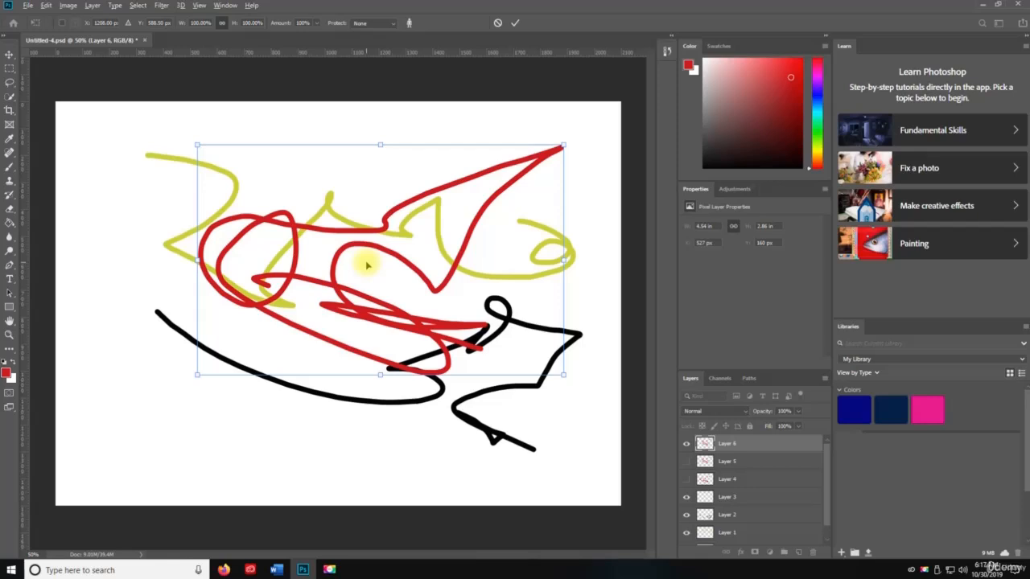
mouse_move(366, 266)
left_mouse_down()
mouse_move(336, 271)
mouse_move(358, 264)
mouse_move(349, 273)
mouse_move(331, 251)
mouse_move(337, 294)
left_mouse_up()
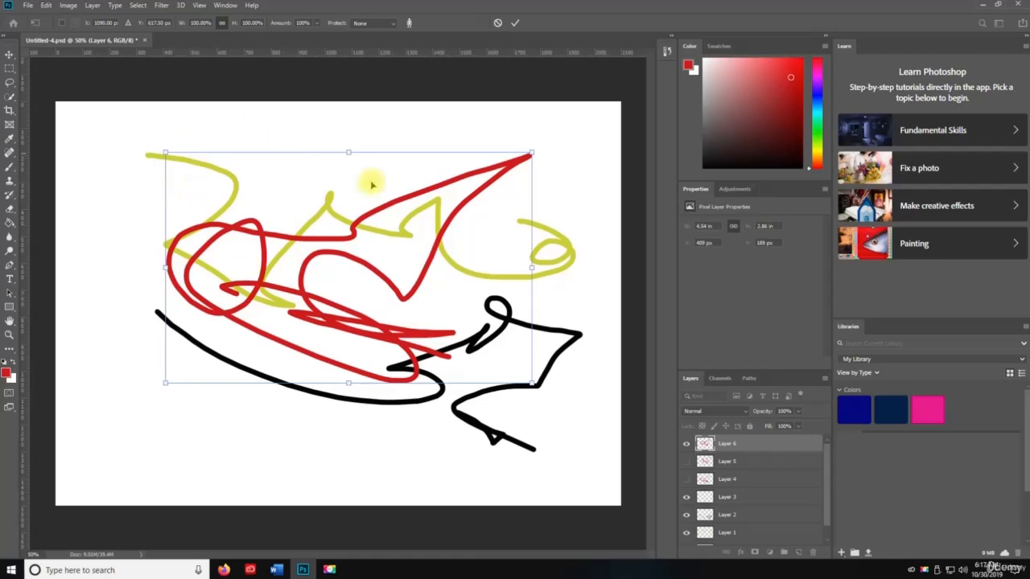
mouse_move(348, 301)
left_mouse_down()
mouse_move(328, 333)
mouse_move(359, 321)
left_mouse_up()
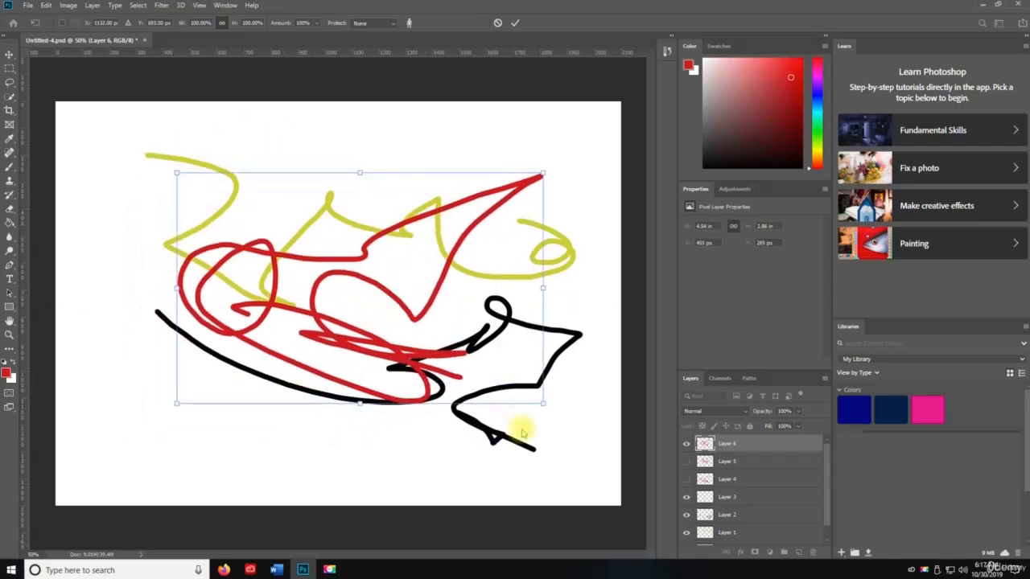
key("Return")
Free-transform the red stroke on Layer 6 to about 1.35 by 0.84 in and place it in the canvas's lower-left area.
key("ctrl+t")
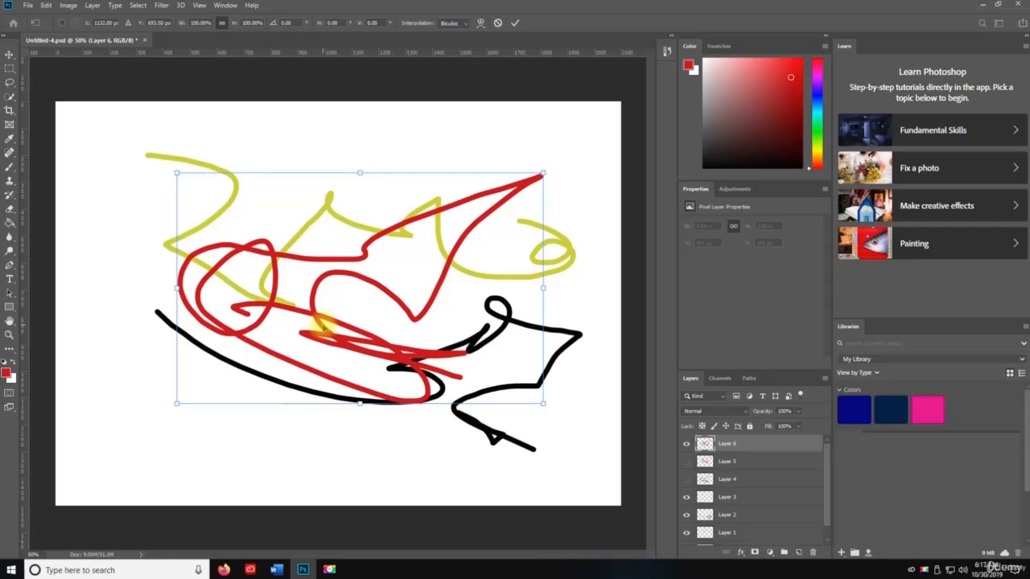
key("Return")
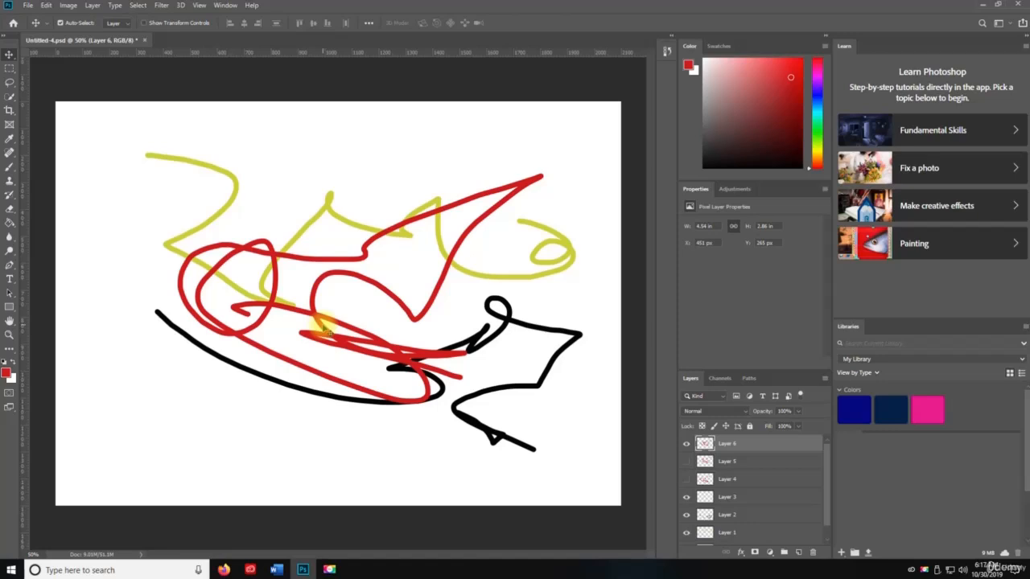
key("ctrl+t")
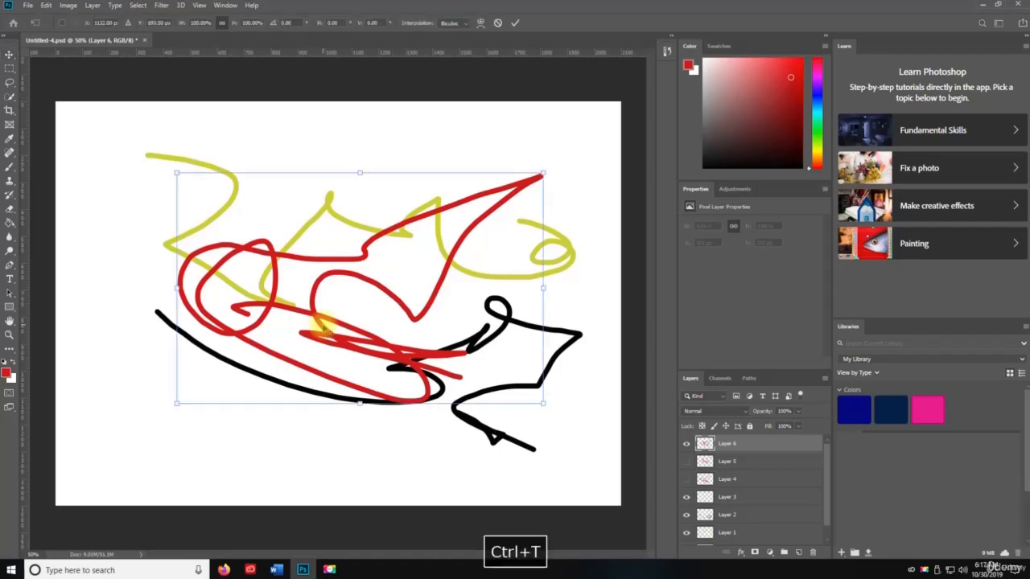
mouse_move(543, 402)
left_mouse_down()
mouse_move(349, 271)
mouse_move(480, 346)
mouse_move(482, 336)
mouse_move(298, 264)
mouse_move(193, 183)
mouse_move(443, 166)
mouse_move(362, 338)
left_mouse_up()
mouse_move(517, 241)
left_mouse_down()
mouse_move(438, 303)
mouse_move(310, 368)
left_mouse_up()
left_click_drag(266, 402, 147, 448)
key("Return")
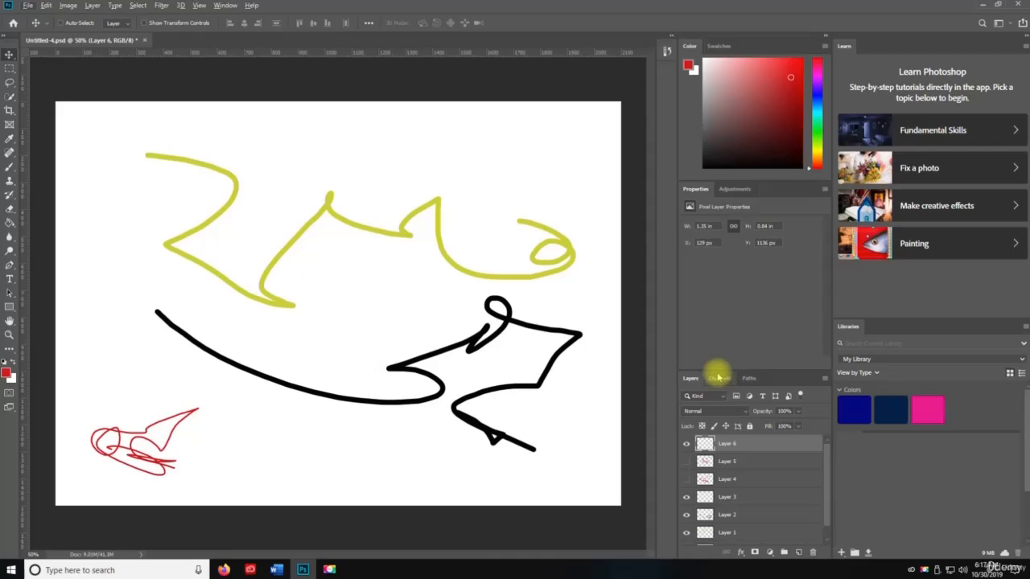
Repeat the last transformation on the shrunken red stroke, and undo all the repeats together with the original shrinking.
key("ctrl+shift+t")
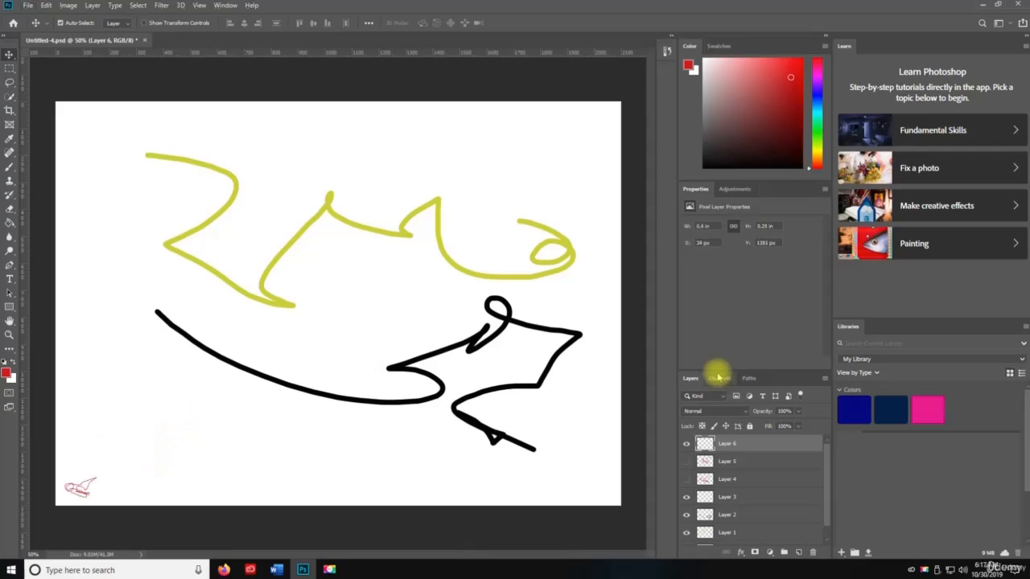
key("ctrl+shift+t")
key("ctrl+z")
key("ctrl+z")
key("ctrl+z")
key("ctrl+z")
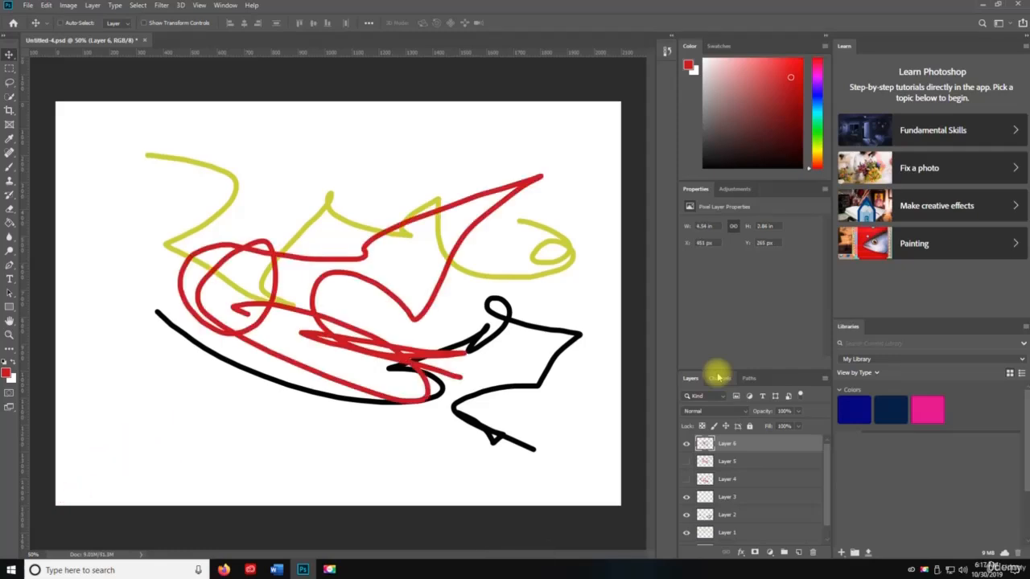
Apply Transform Again twice to the red stroke, and undo back to before Layers 4 and 5 were hidden.
key("ctrl+shift+t")
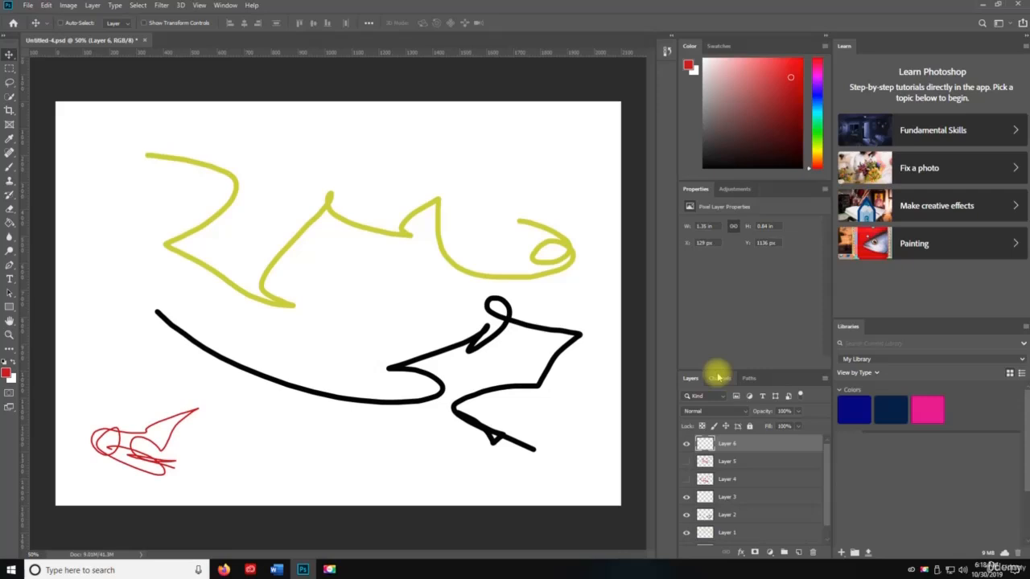
key("ctrl+shift+t")
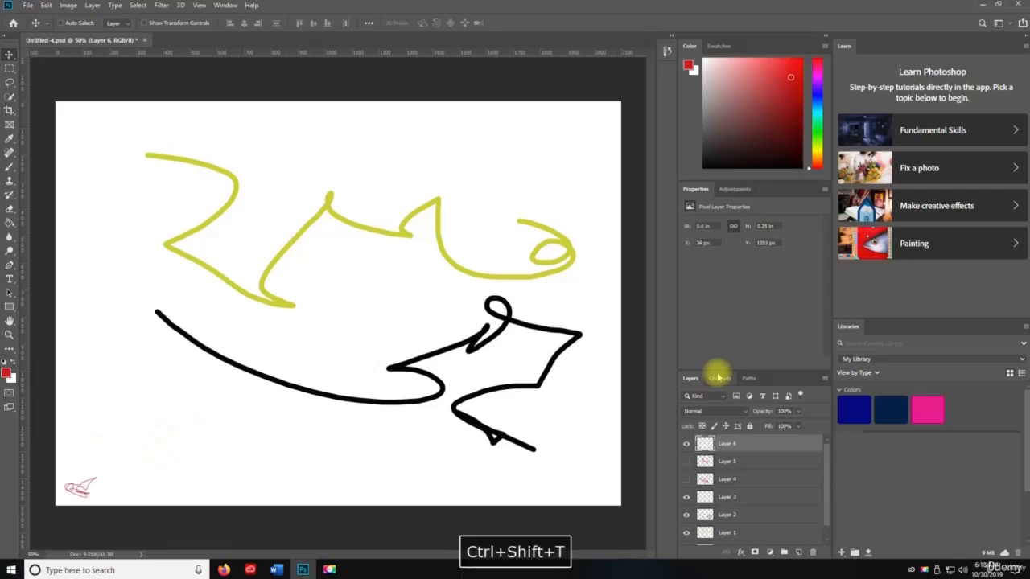
key("ctrl+shift+z")
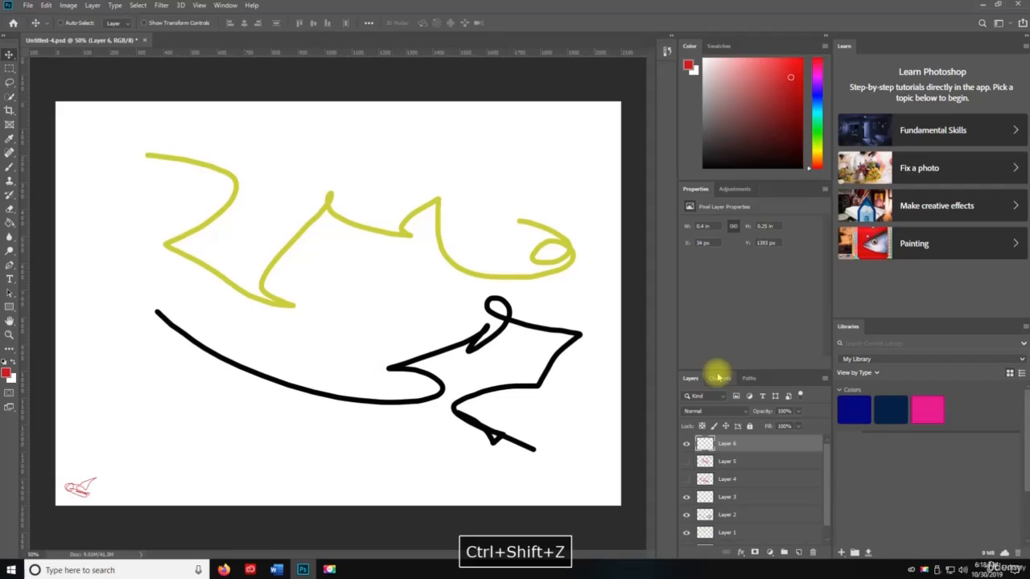
key("ctrl+z")
key("ctrl+z")
key("ctrl+z")
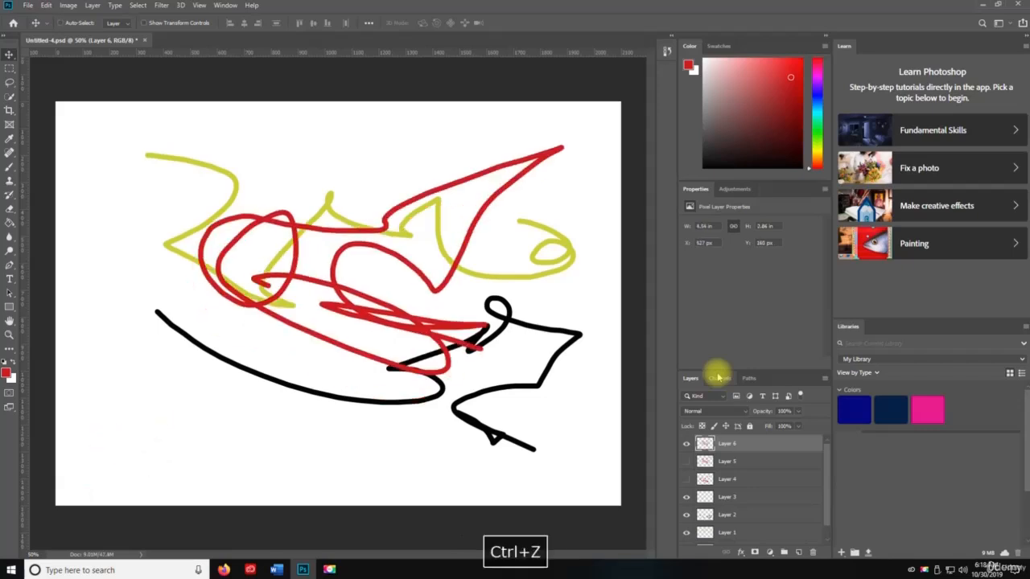
key("ctrl+z")
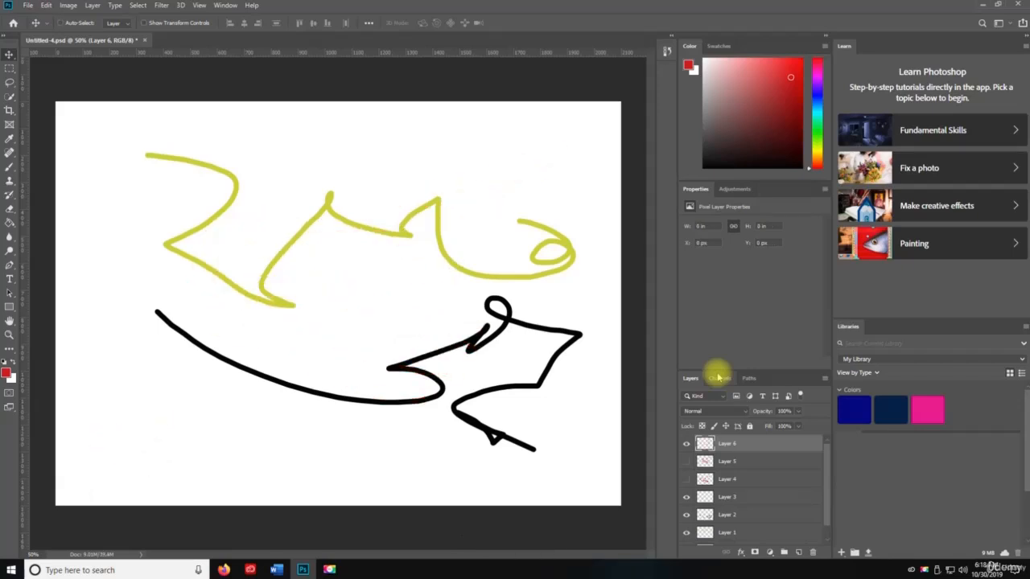
key("ctrl+z")
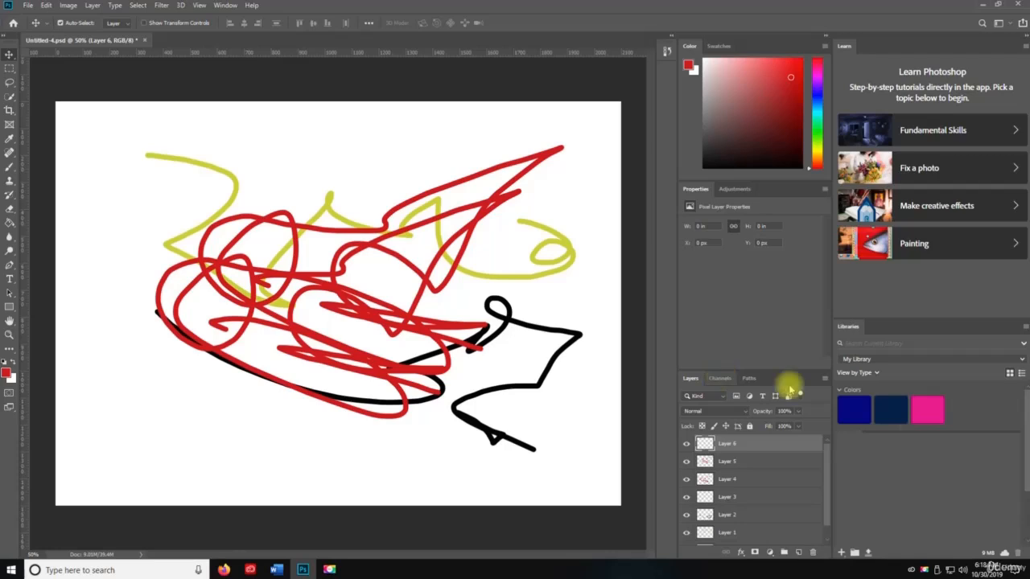
Turn on proof colors, then redo the hiding of Layers 4 and 5 and the paste onto Layer 6.
key("ctrl+y")
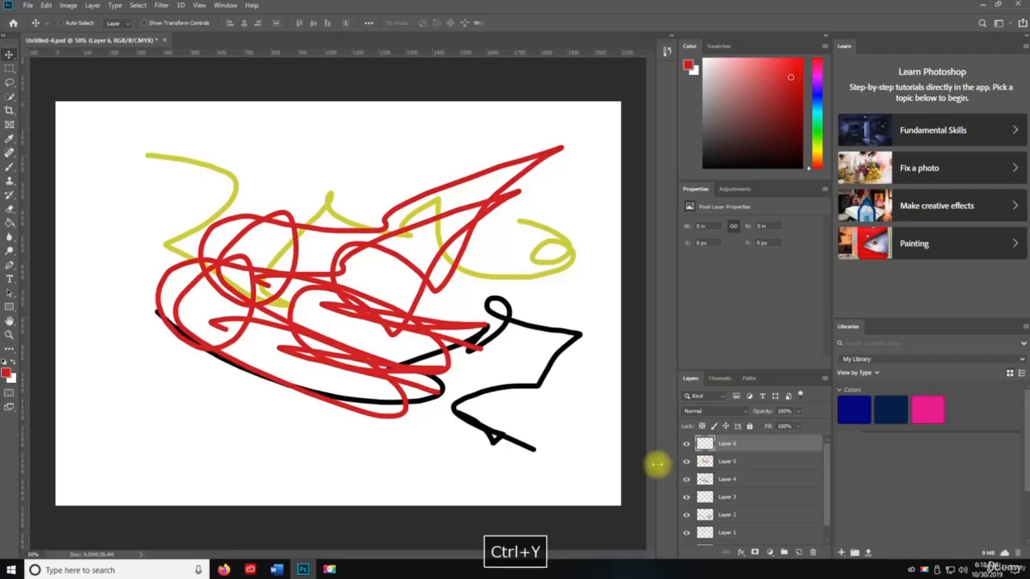
key("ctrl+shift+z")
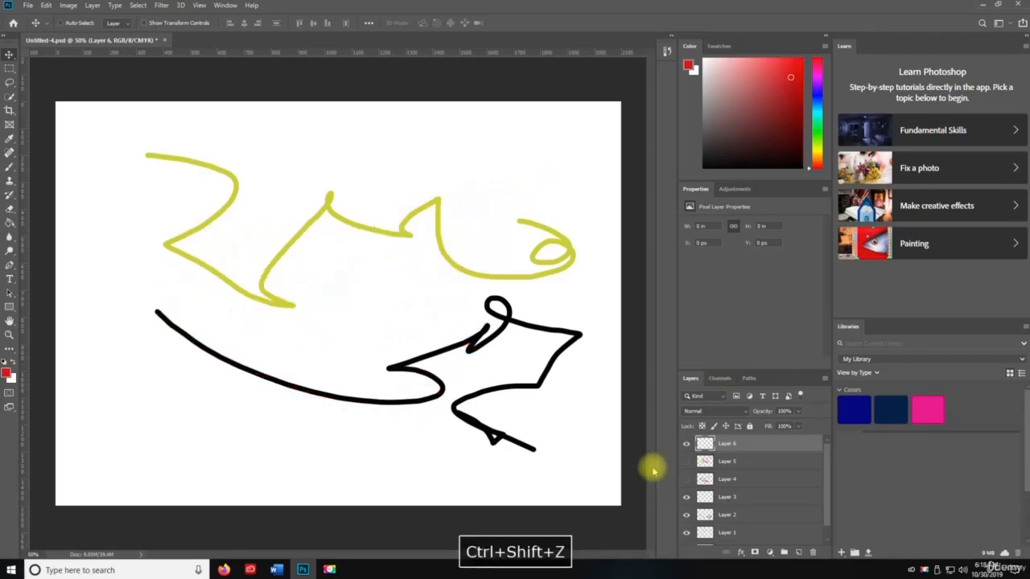
key("ctrl+shift+z")
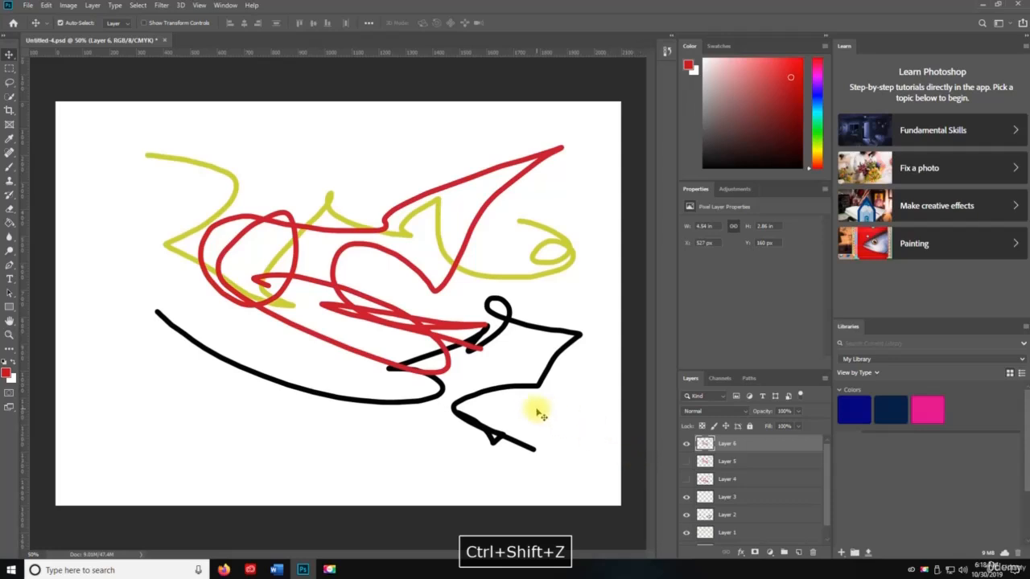
Apply Transform Again to the red stroke on Layer 6 and to the black strokes on Layer 2.
left_click(540, 415)
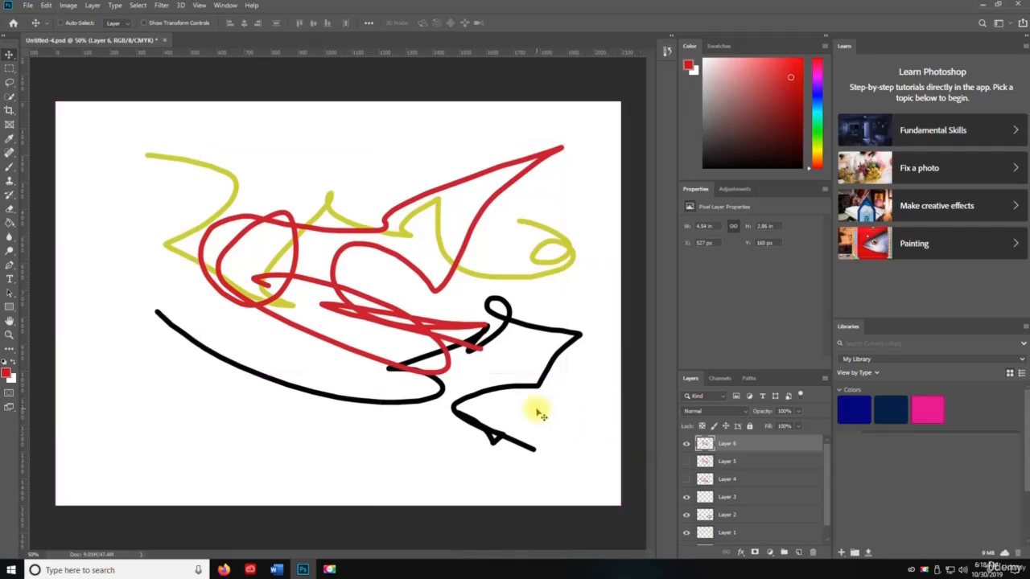
key("ctrl+shift+t")
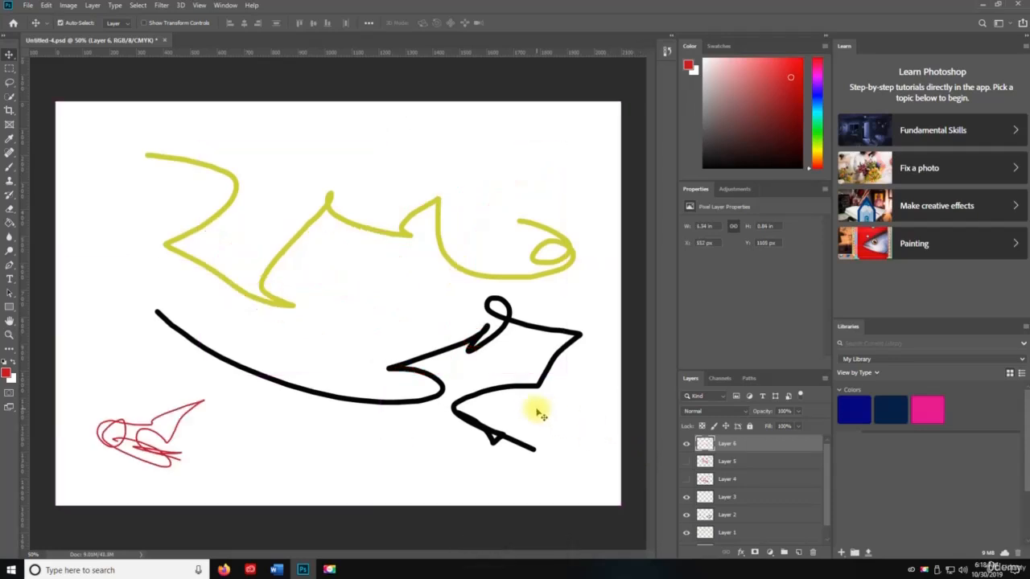
left_click(717, 516)
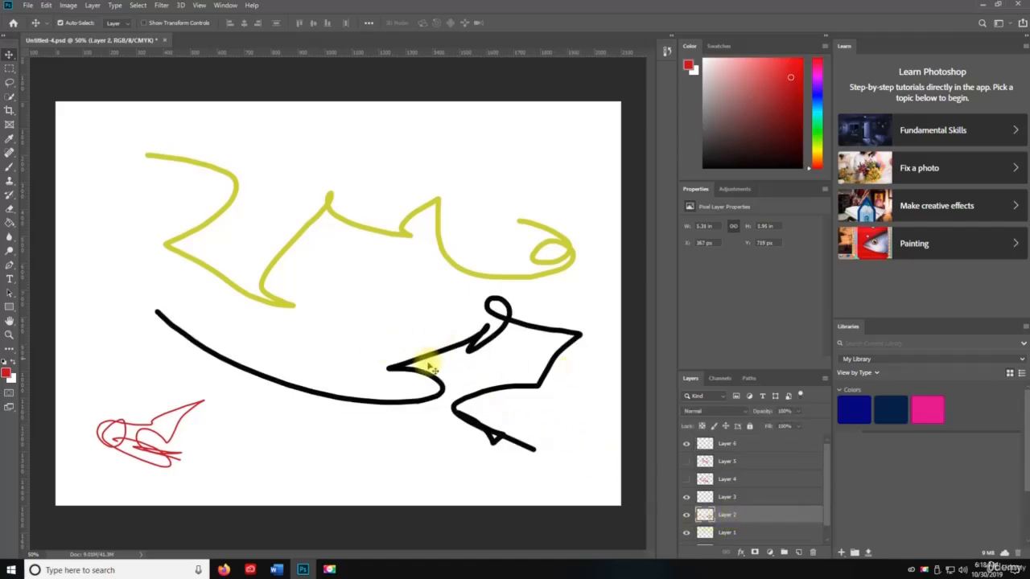
left_click_drag(499, 418, 499, 417)
key("ctrl+shift+t")
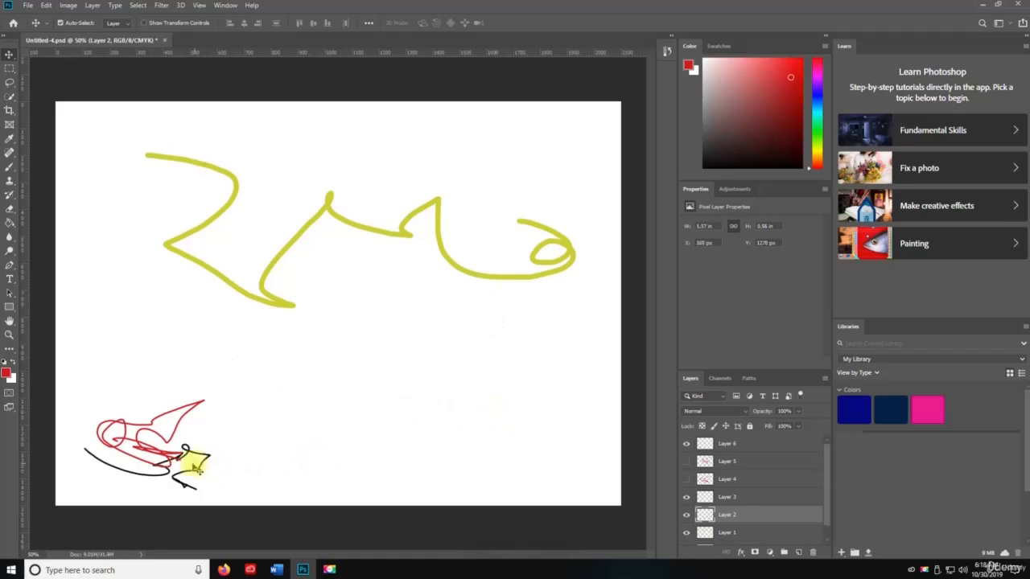
Move the black strokes on Layer 2 clear of the red stroke, placing them to its right with Free Transform.
mouse_move(205, 471)
left_mouse_down()
mouse_move(195, 460)
mouse_move(346, 429)
left_mouse_up()
key("ctrl+t")
key("Return")
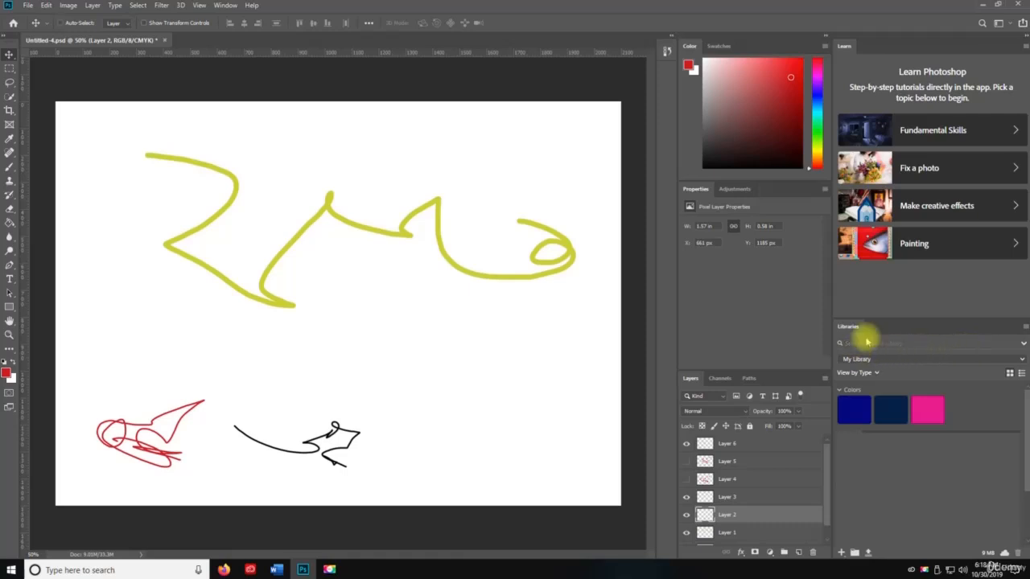
Review the Color Settings, accept them without changes, and look over the remaining Edit menu commands.
key("ctrl+shift+k")
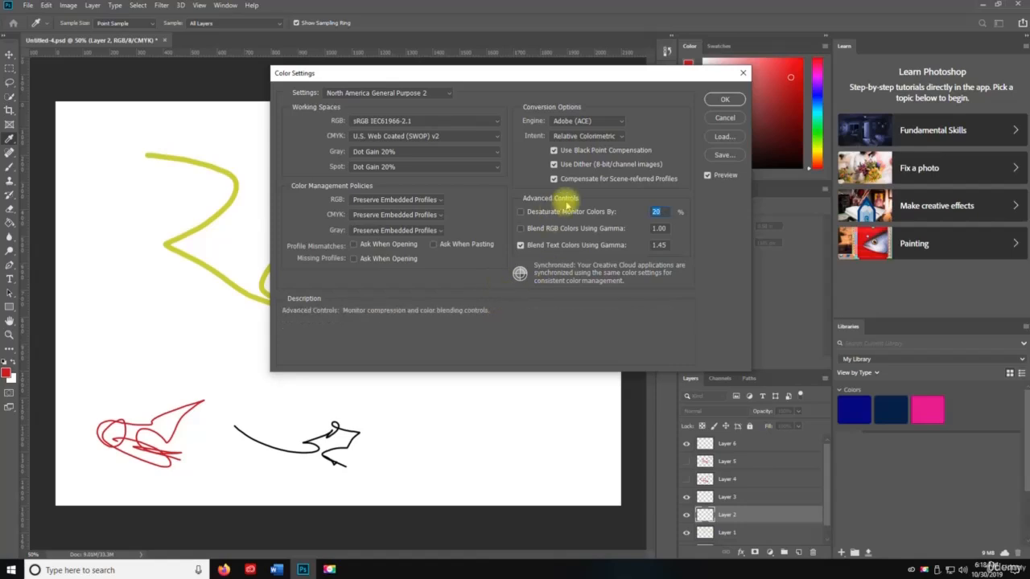
left_click(724, 99)
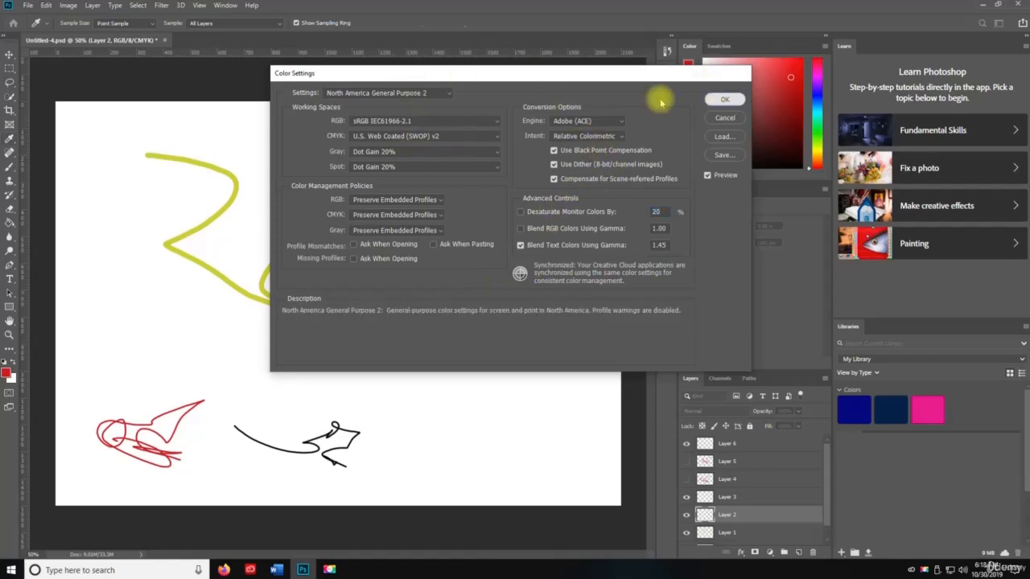
left_click(46, 5)
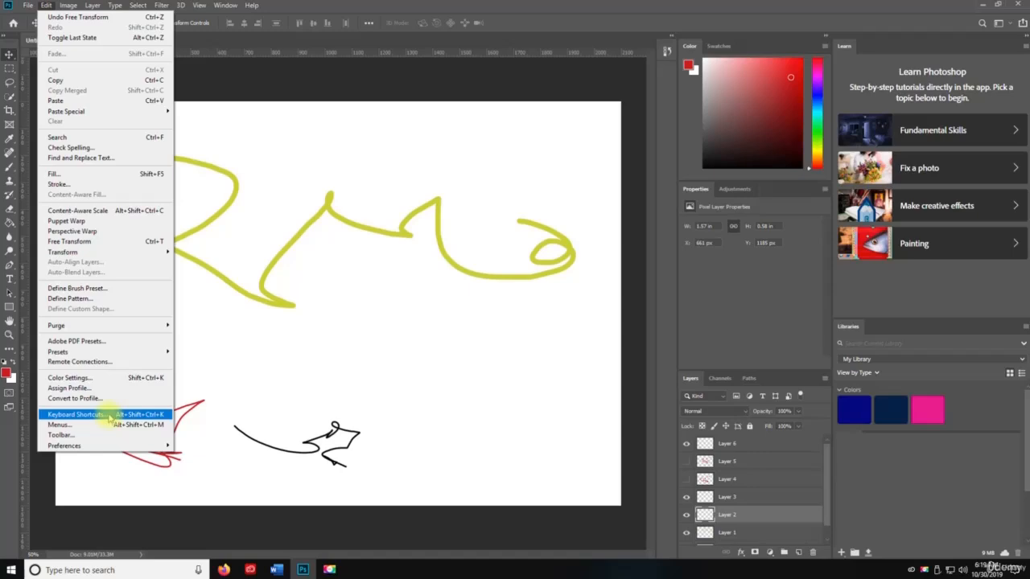
left_click(363, 364)
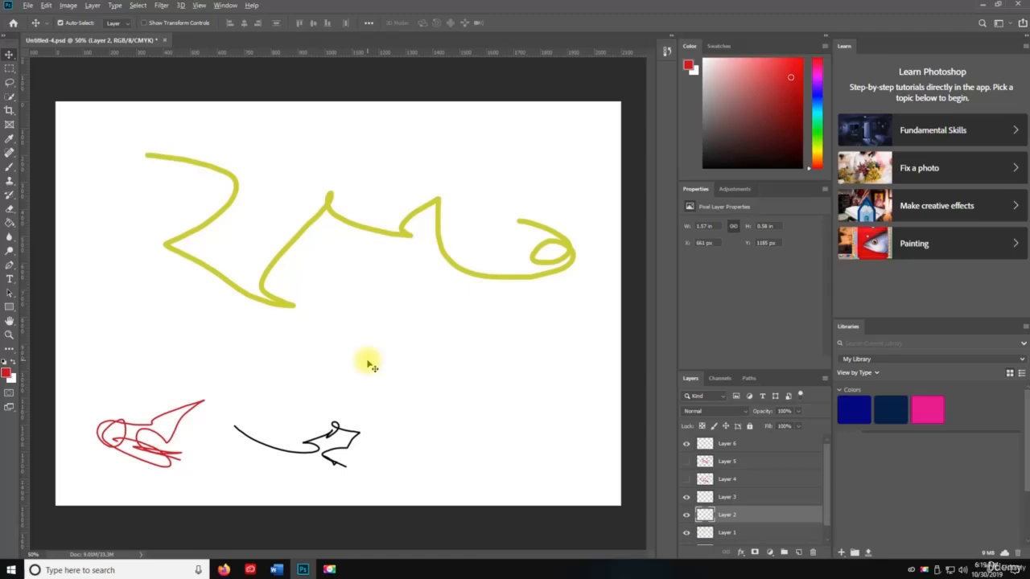
Open the keyboard shortcuts editor and switch its list from Tools to Application Menus.
key("ctrl")
key("ctrl+alt+shift+k")
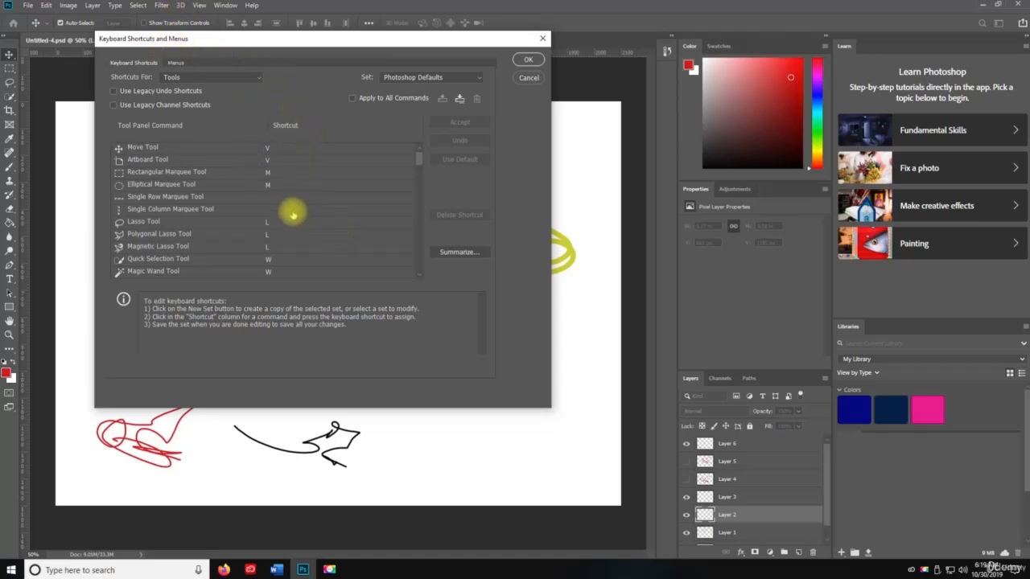
scroll(283, 222, "down", 1)
scroll(338, 234, "up", 1)
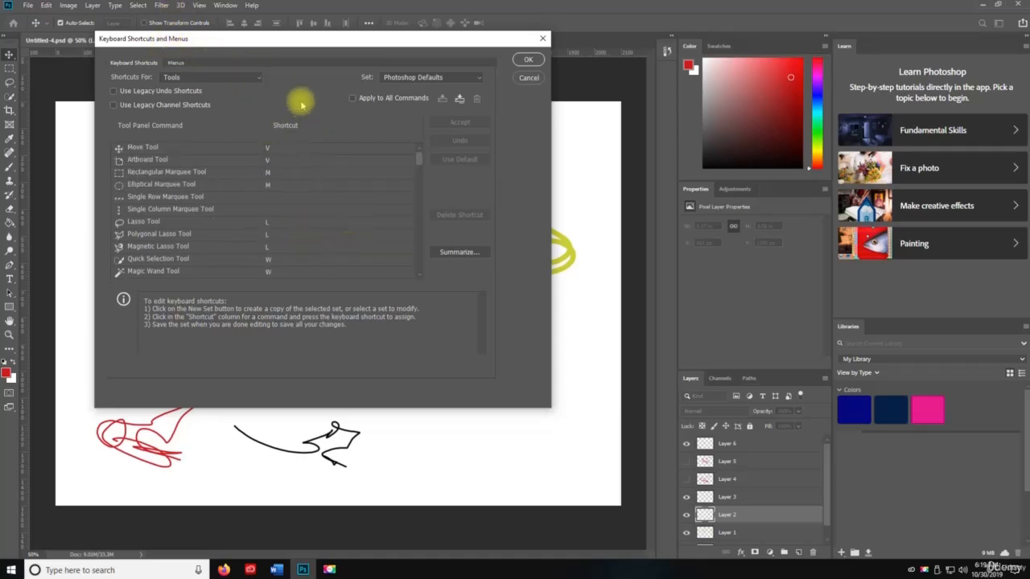
left_click(171, 77)
left_click(179, 82)
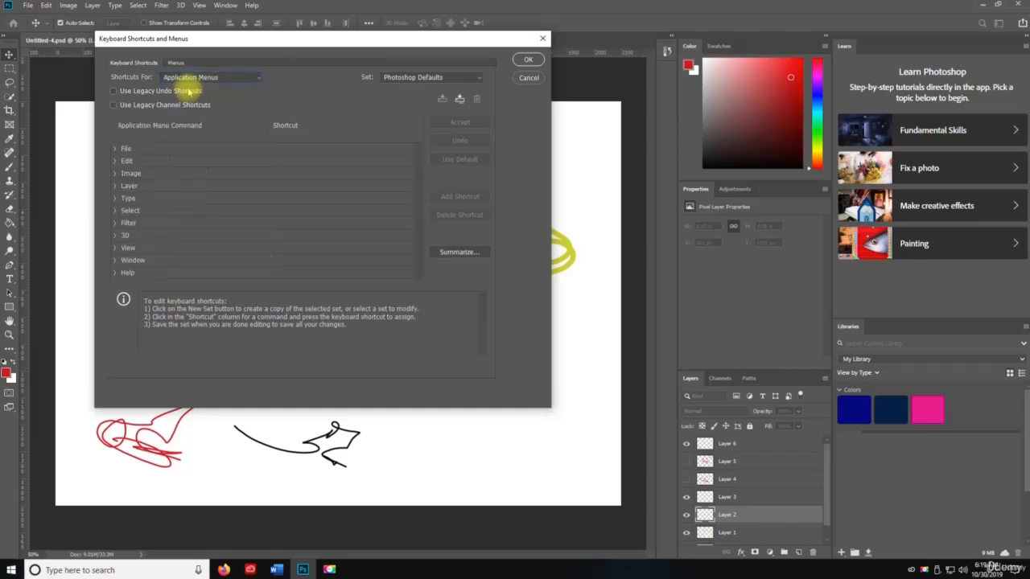
Examine the shortcuts assigned to the Edit commands, from Undo through the Transform group to Preferences.
left_click(117, 161)
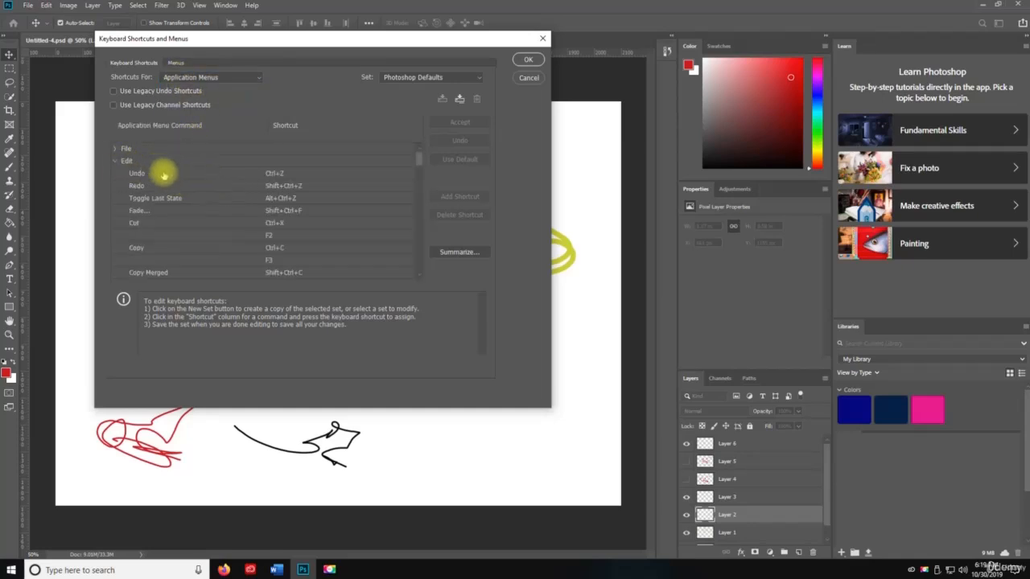
scroll(218, 197, "down", 2)
scroll(223, 203, "down", 5)
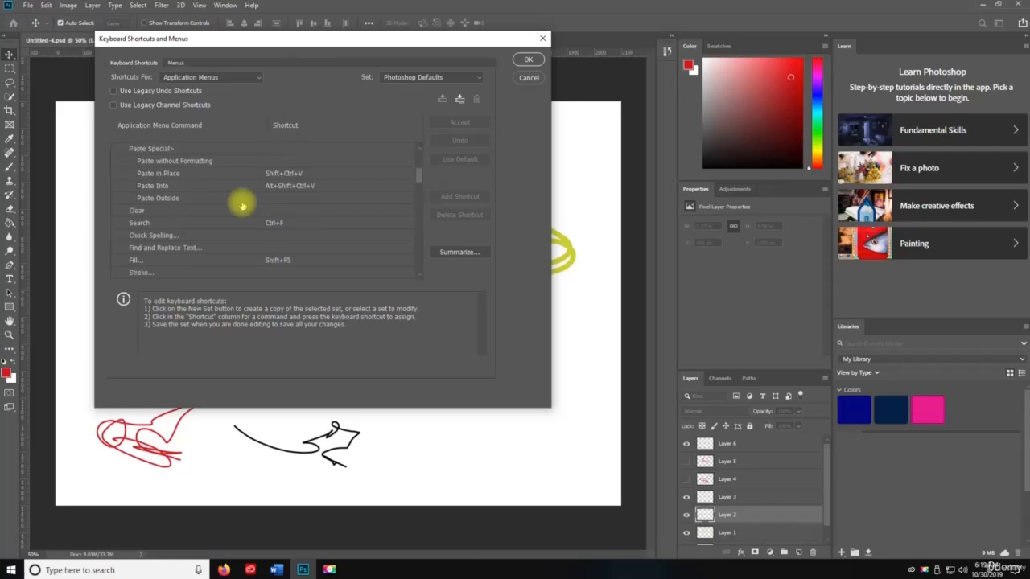
scroll(241, 205, "down", 6)
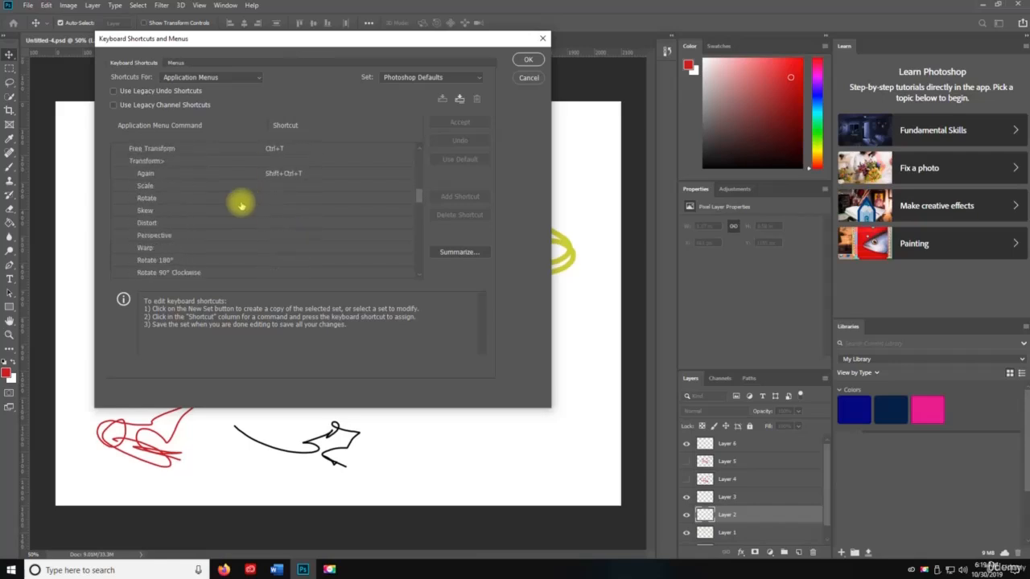
left_click(241, 199)
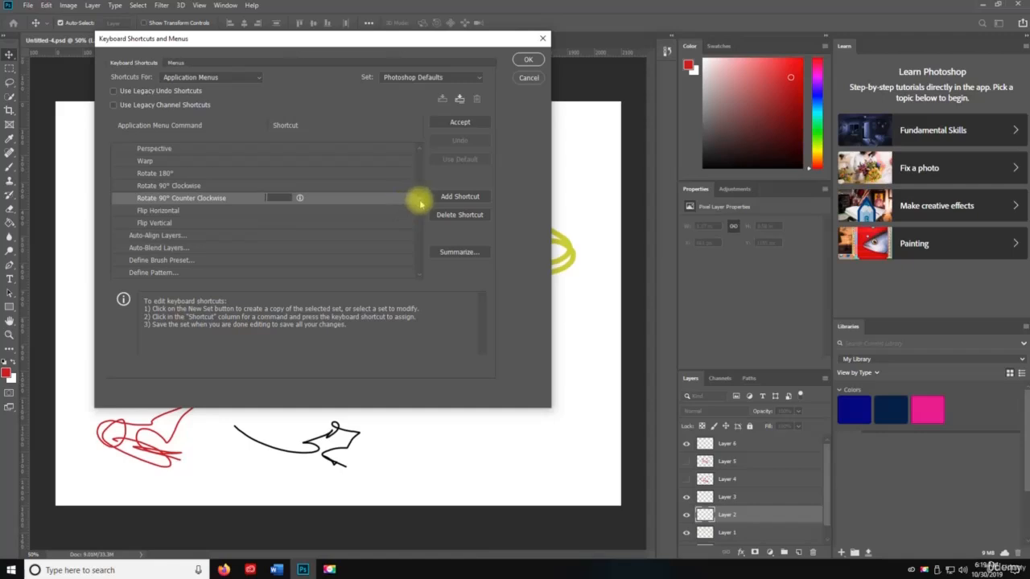
key("Escape")
scroll(420, 212, "down", 8)
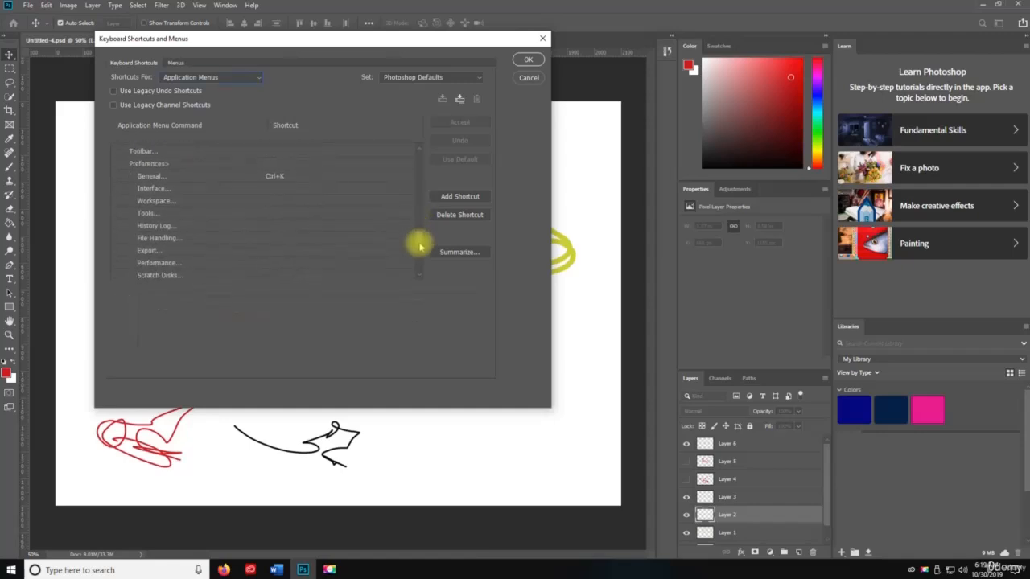
scroll(425, 241, "down", 4)
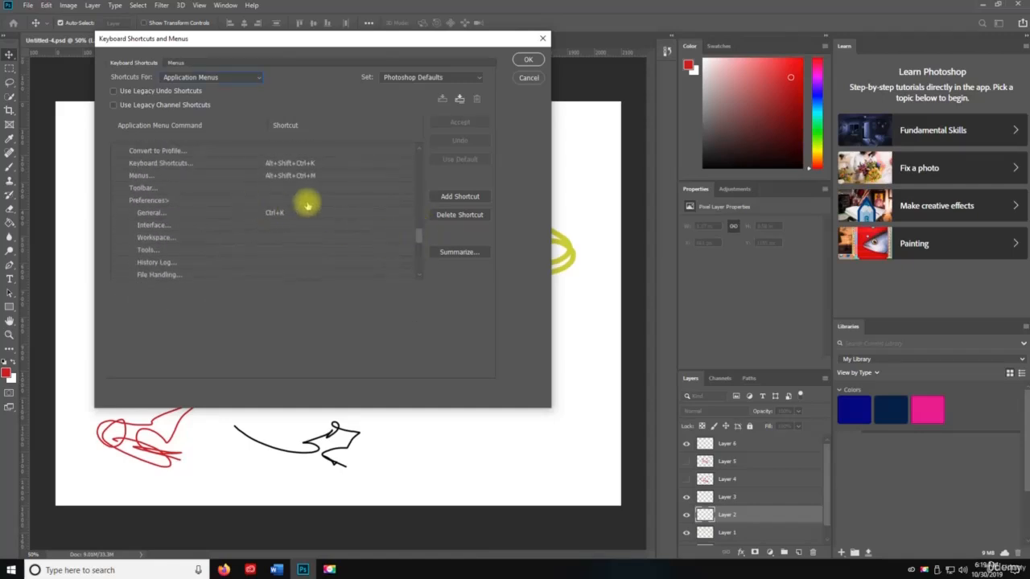
scroll(309, 208, "down", 5)
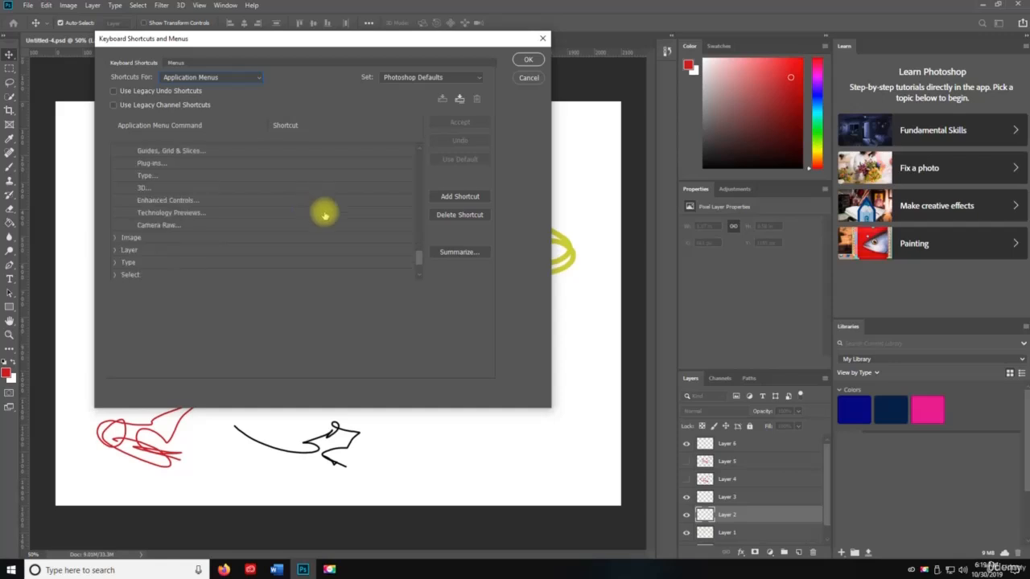
scroll(330, 215, "up", 5)
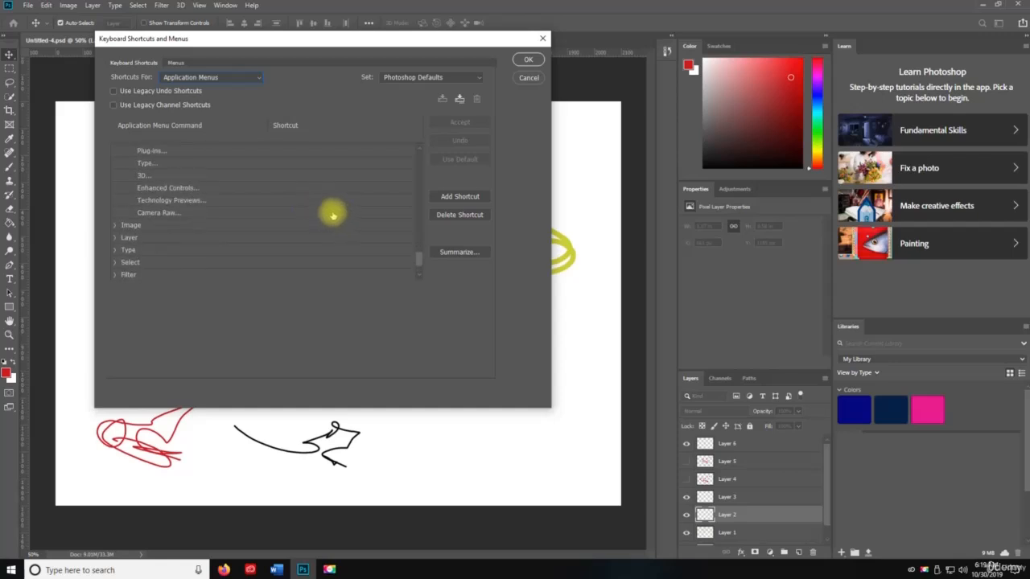
scroll(314, 209, "up", 8)
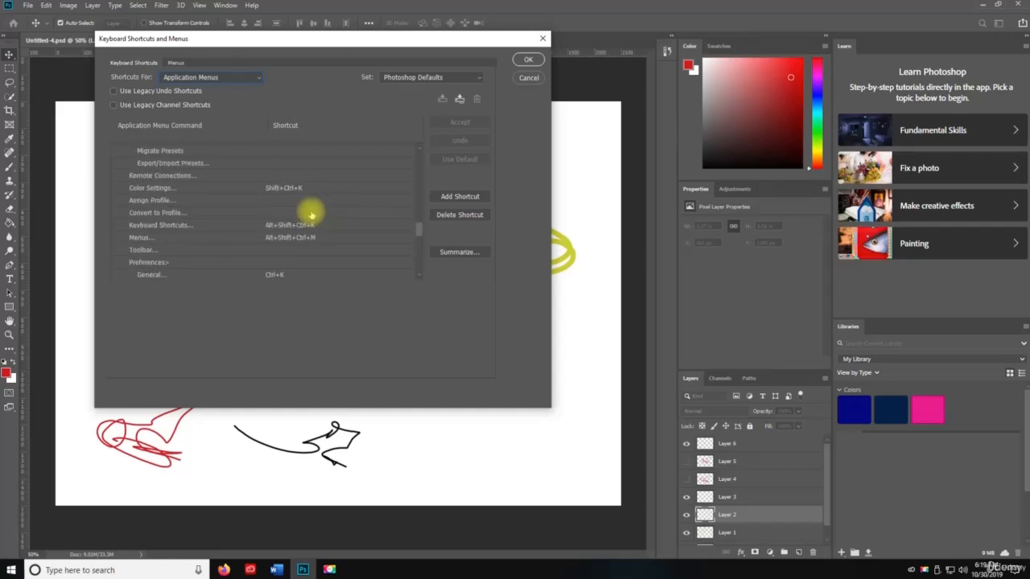
scroll(354, 197, "up", 6)
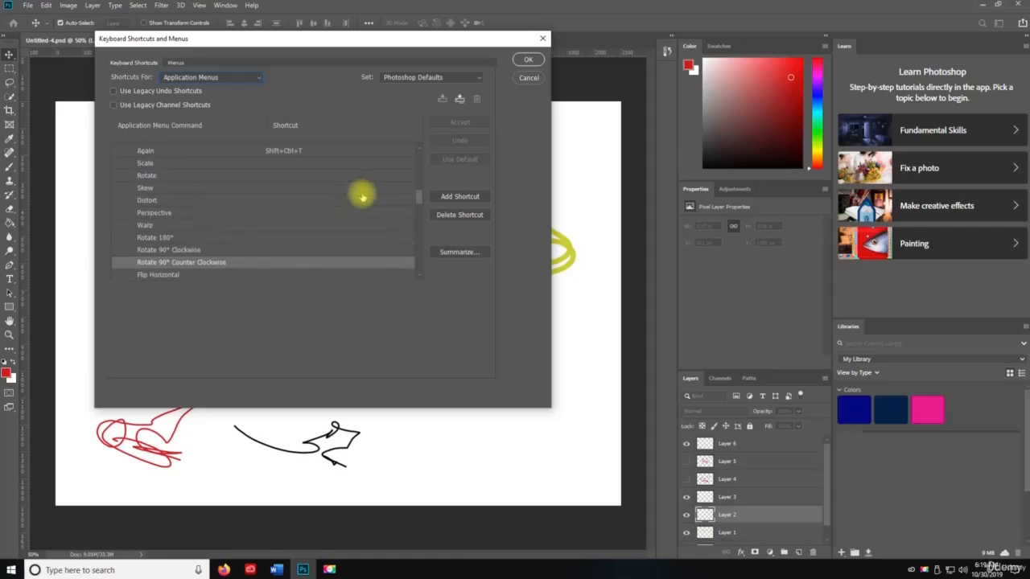
scroll(361, 197, "down", 4)
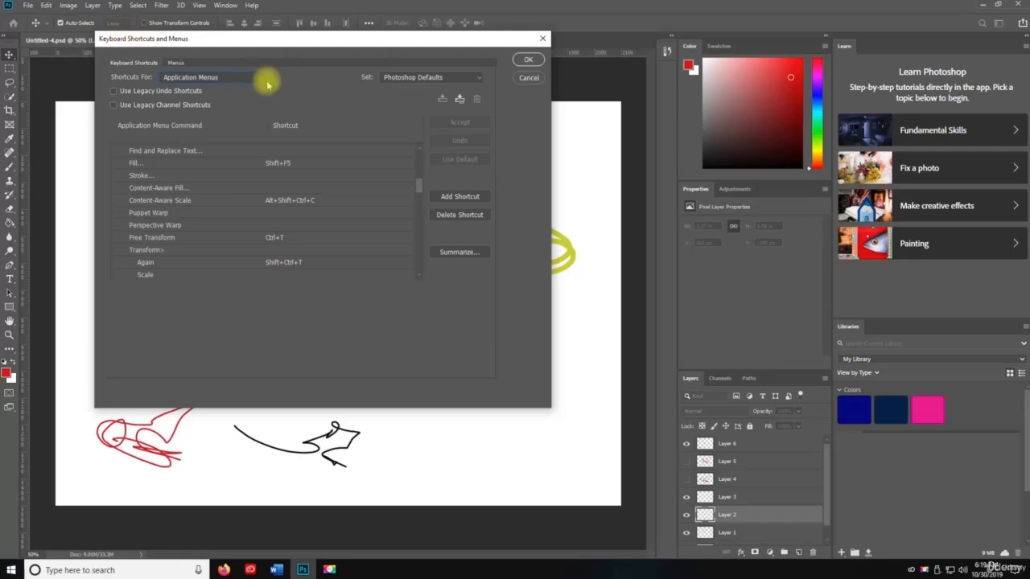
View the visibility and color customization for the application menus, and close the dialog without changes.
left_click(177, 63)
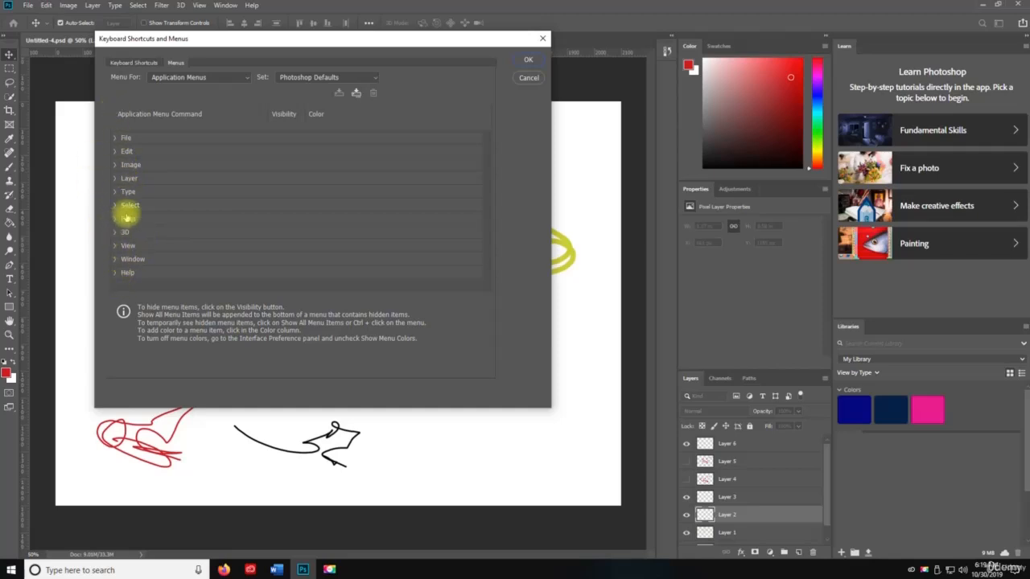
left_click(294, 77)
left_click(296, 77)
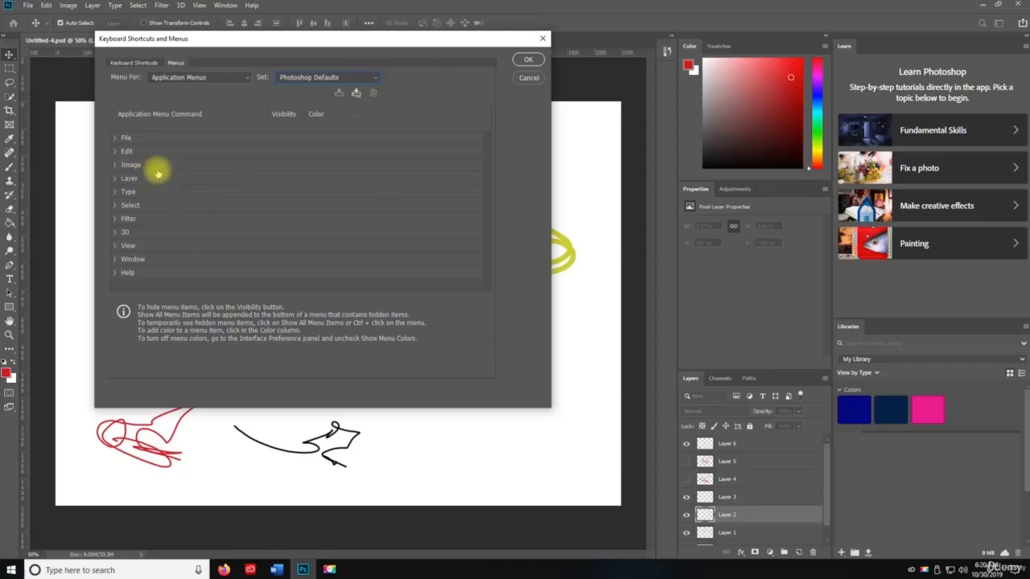
left_click(116, 63)
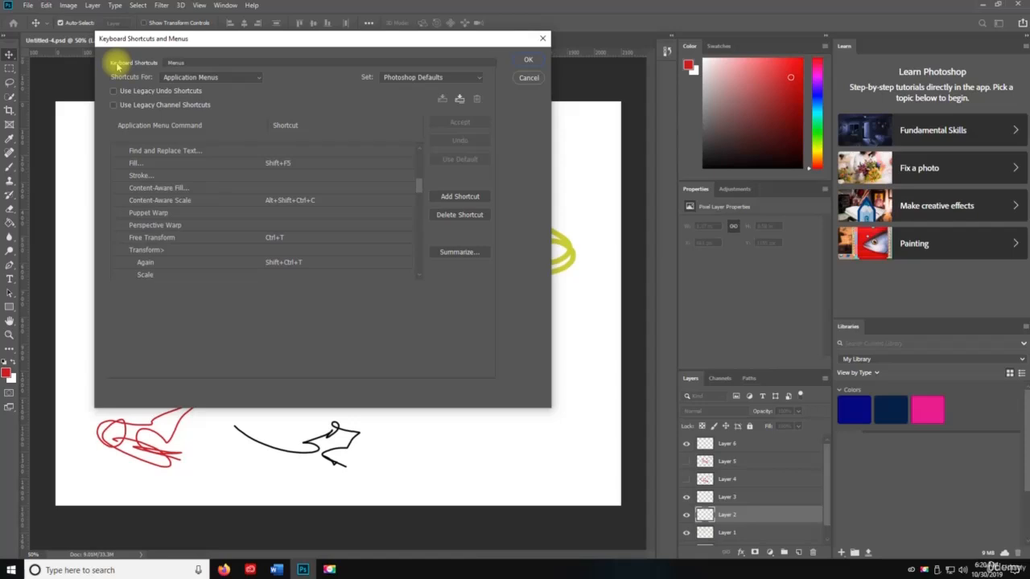
left_click(176, 63)
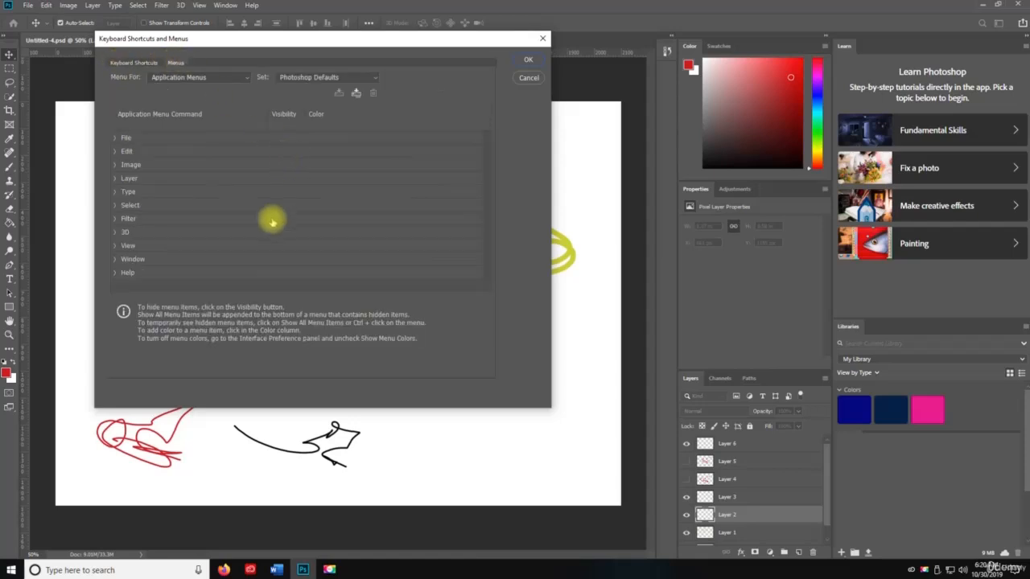
left_click(542, 38)
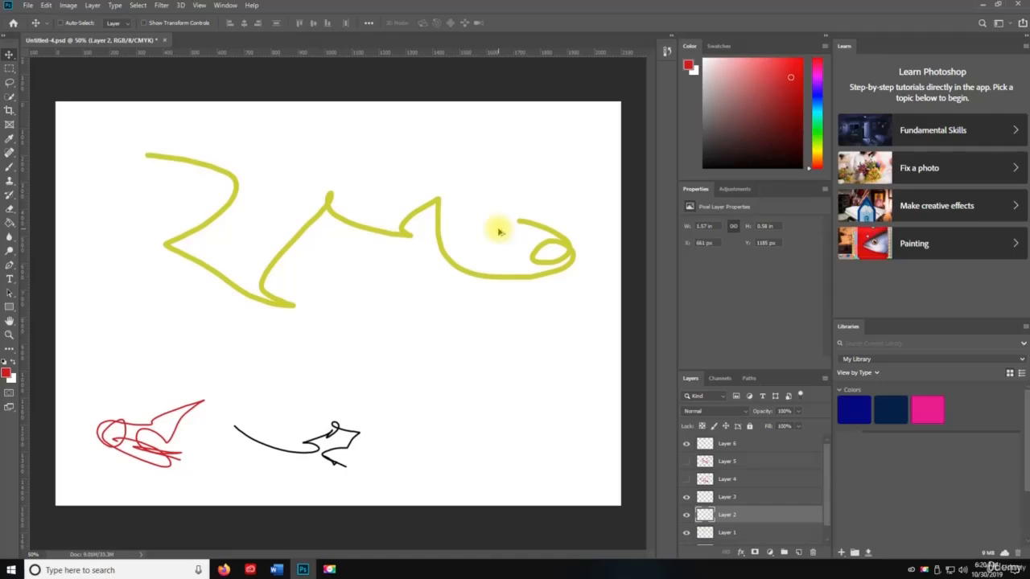
Open the keyboard shortcuts editor and the menu customization directly, one after the other, closing each without changes.
key("ctrl+alt+shift+k")
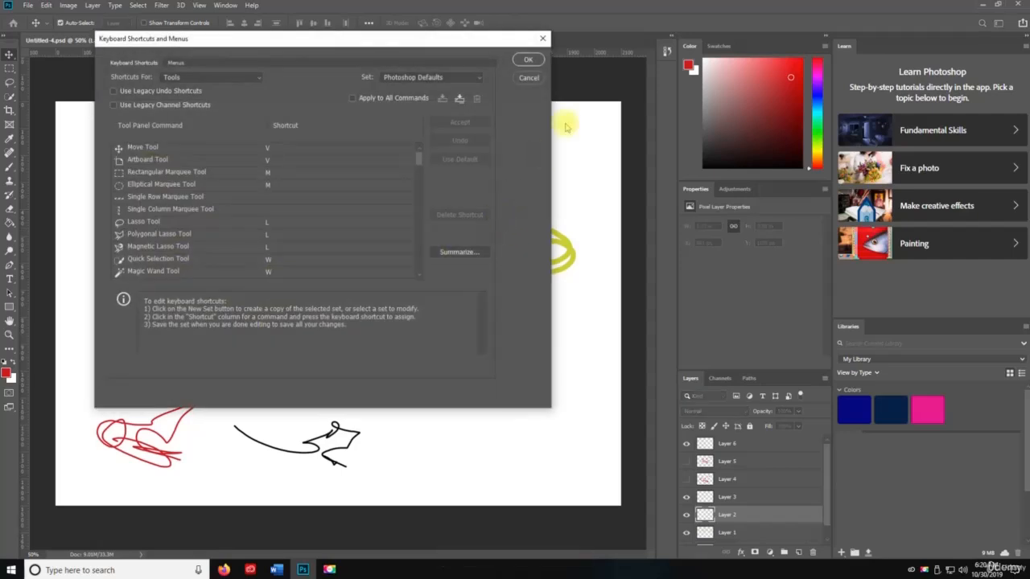
left_click(528, 60)
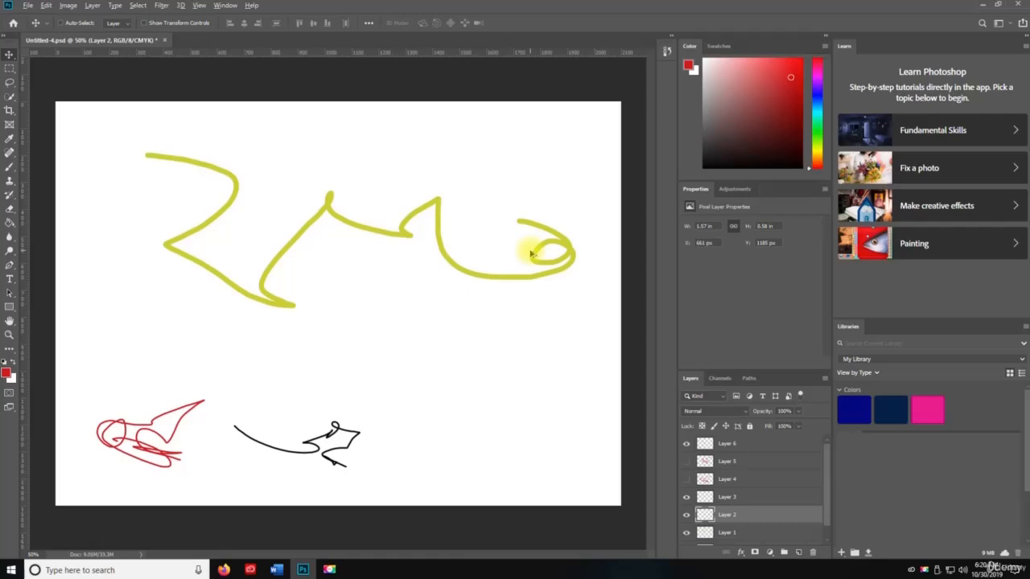
key("ctrl+alt+shift+m")
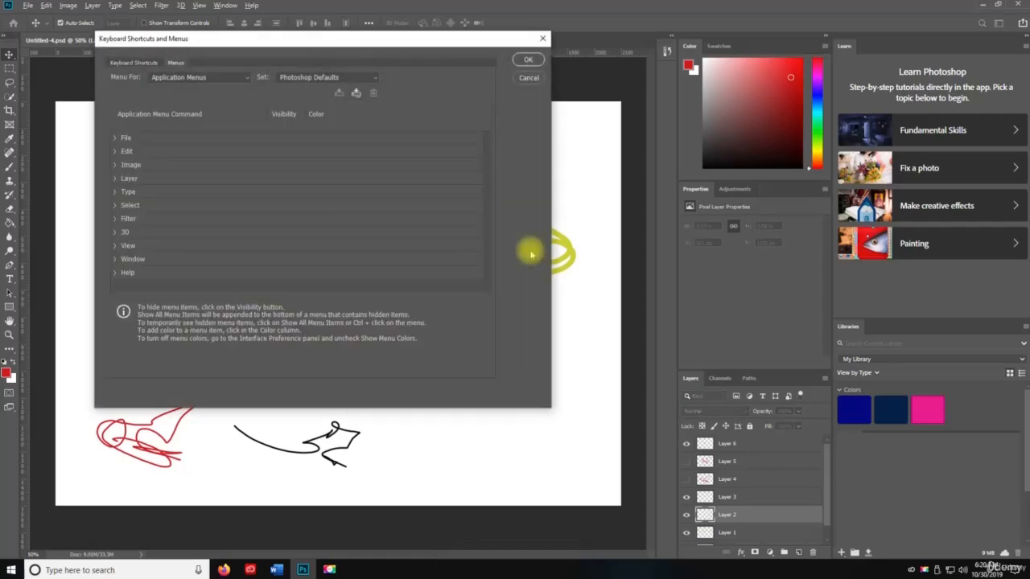
left_click(529, 60)
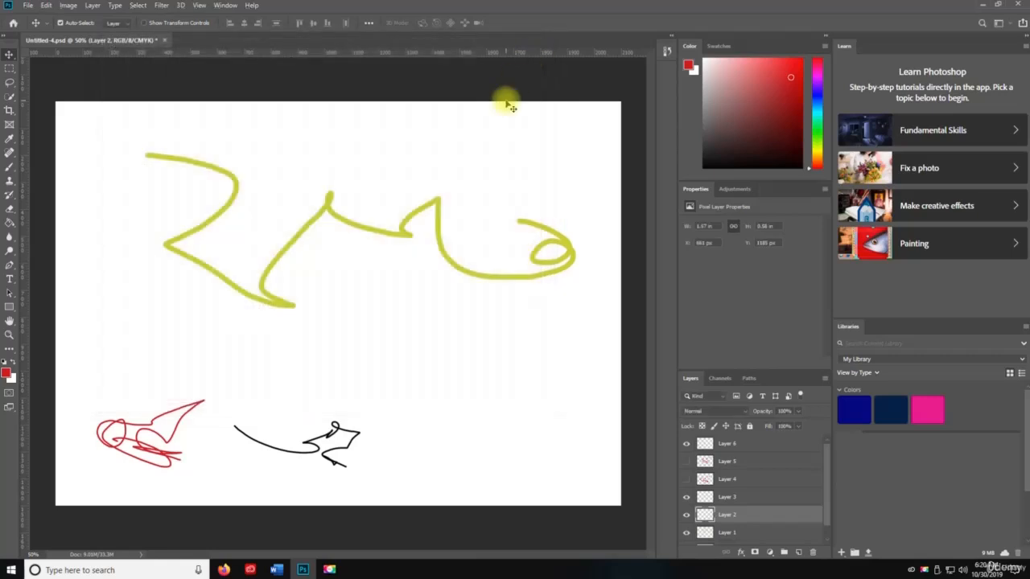
View the General preferences with the dialog moved aside, and close them without changes.
key("ctrl+k")
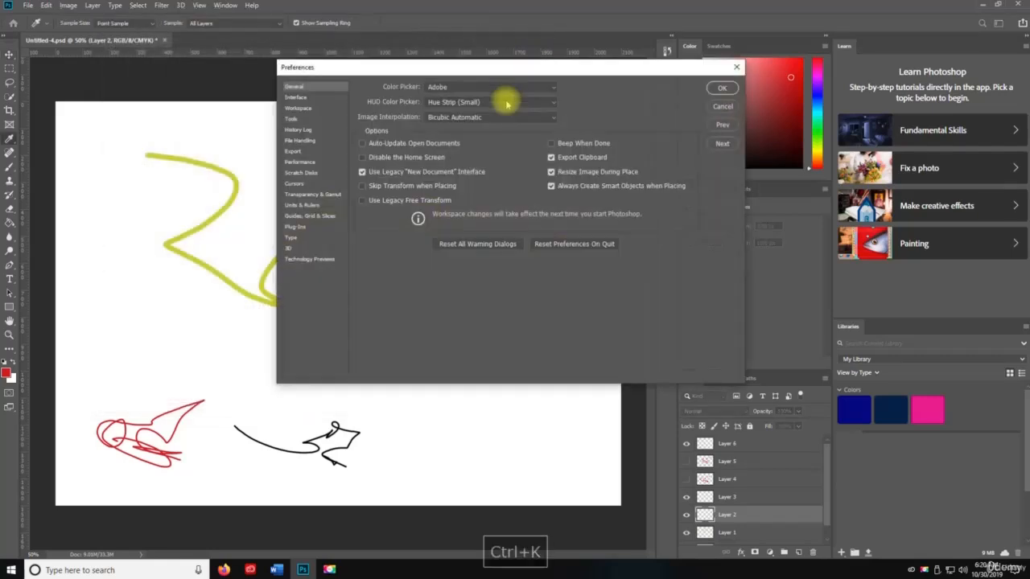
left_click_drag(515, 66, 375, 74)
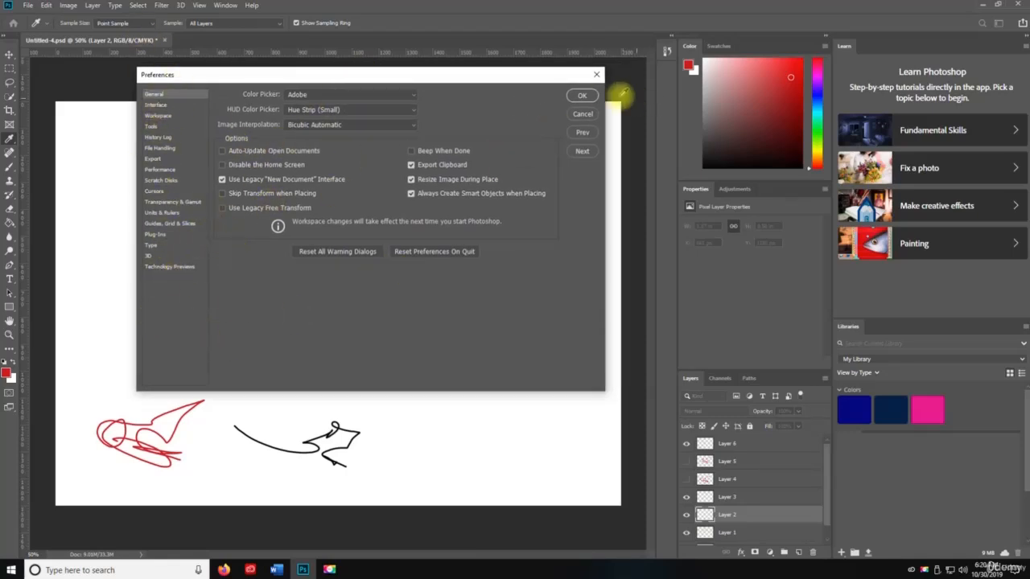
left_click(587, 95)
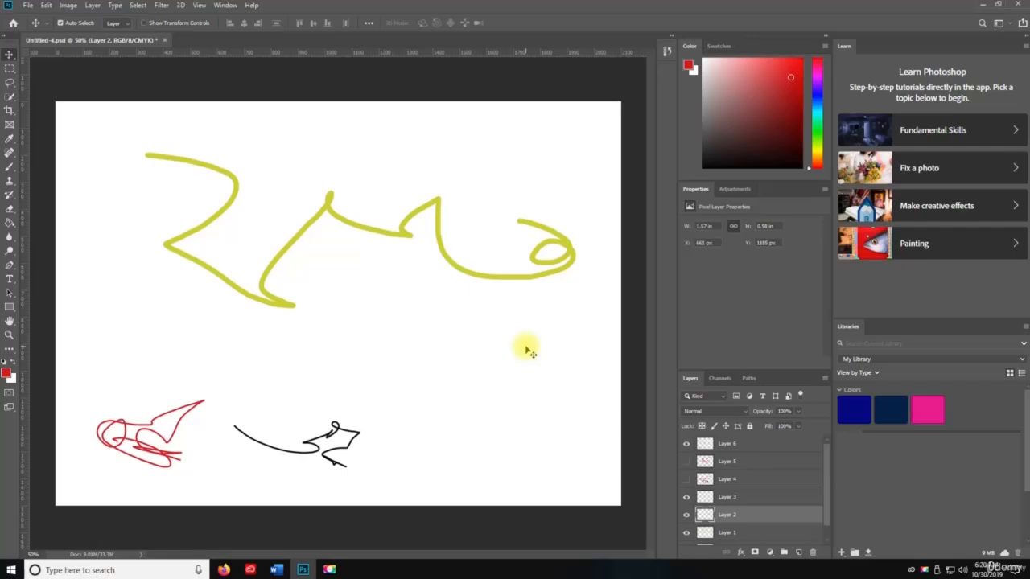